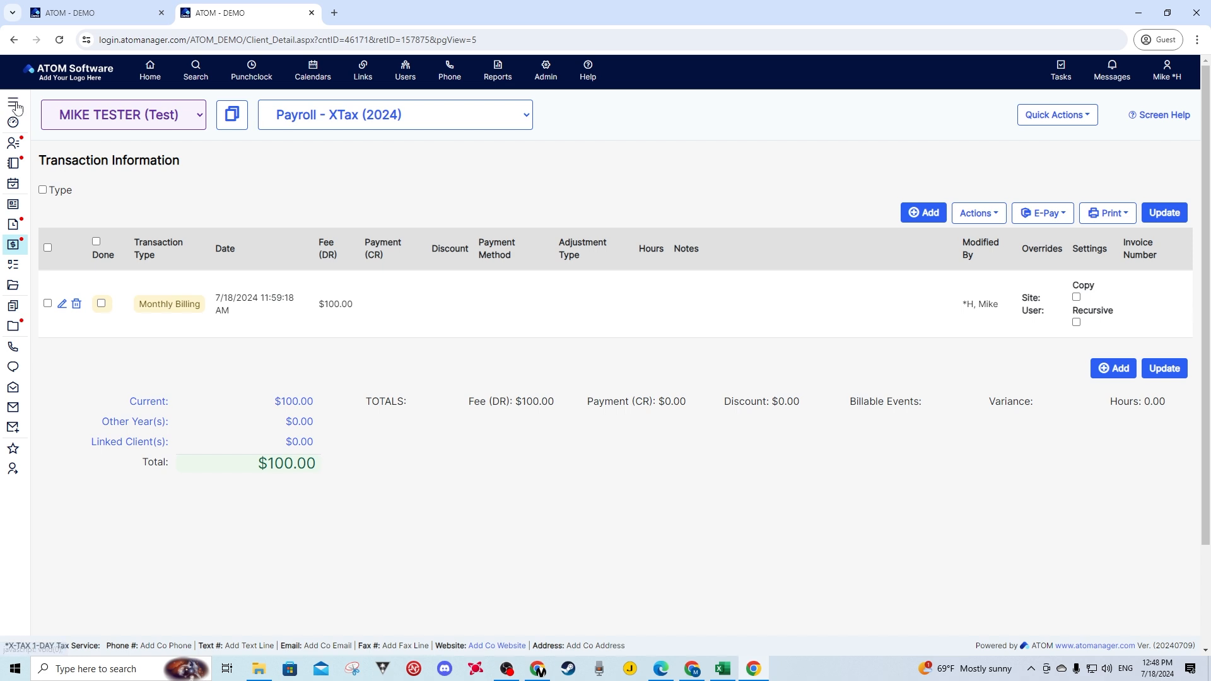
click(11, 99)
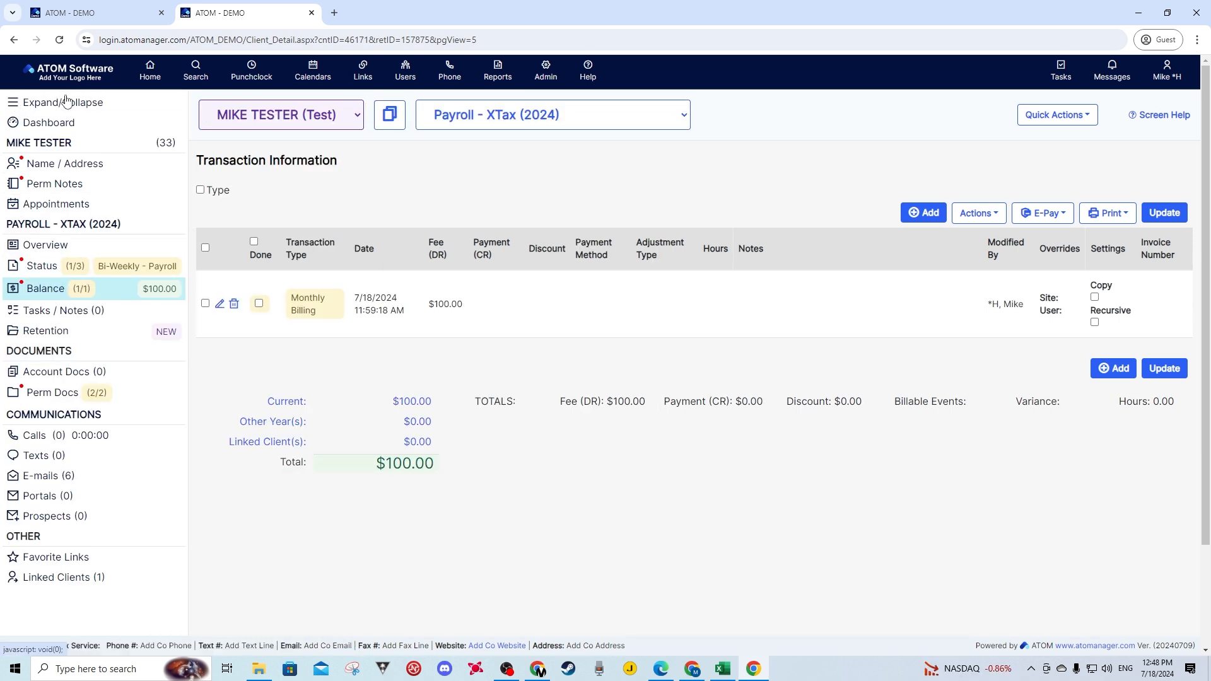
click(67, 102)
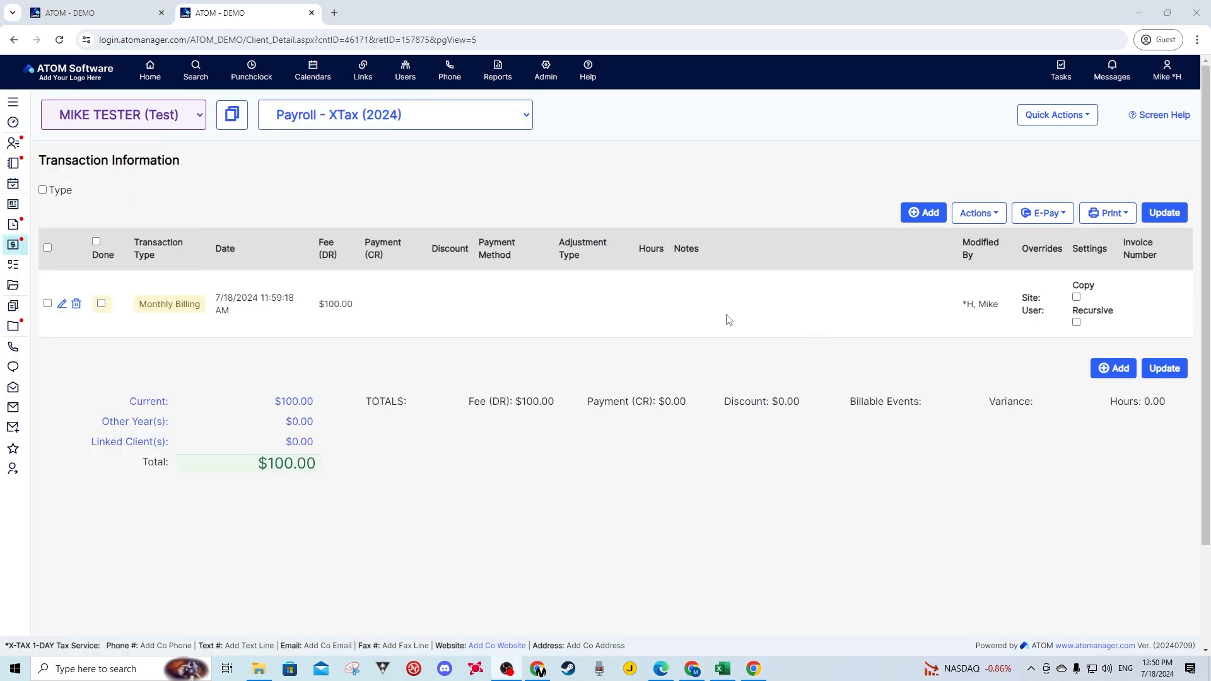
click(922, 210)
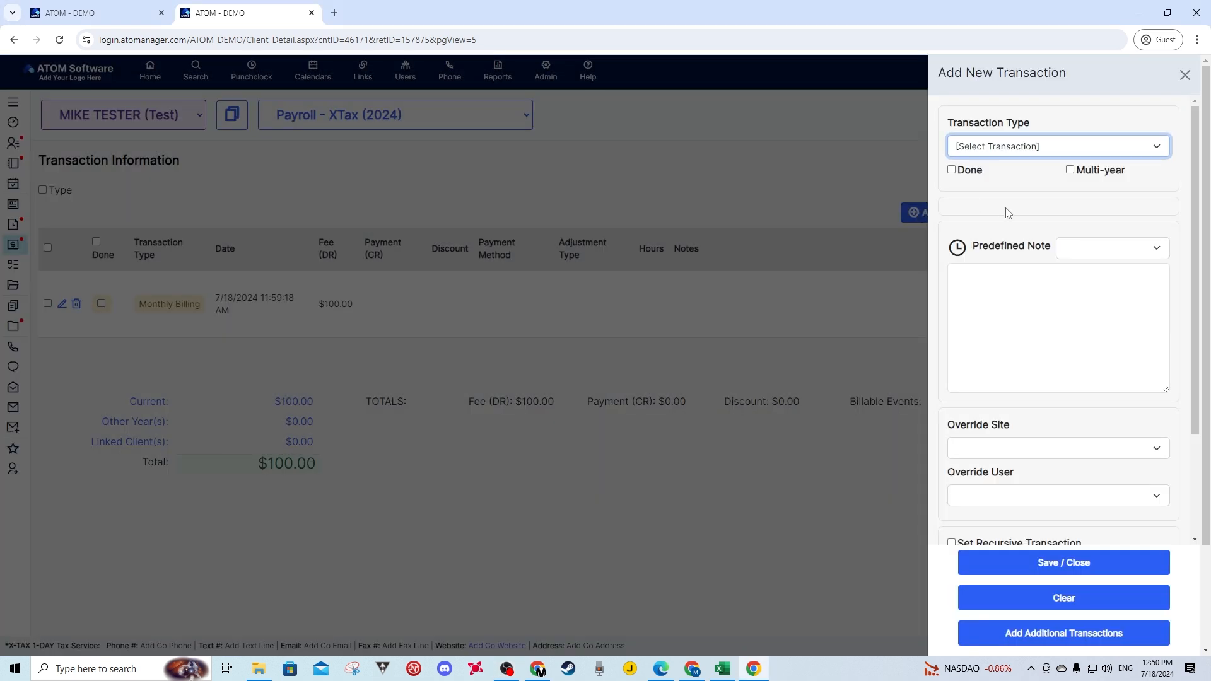
click(1184, 75)
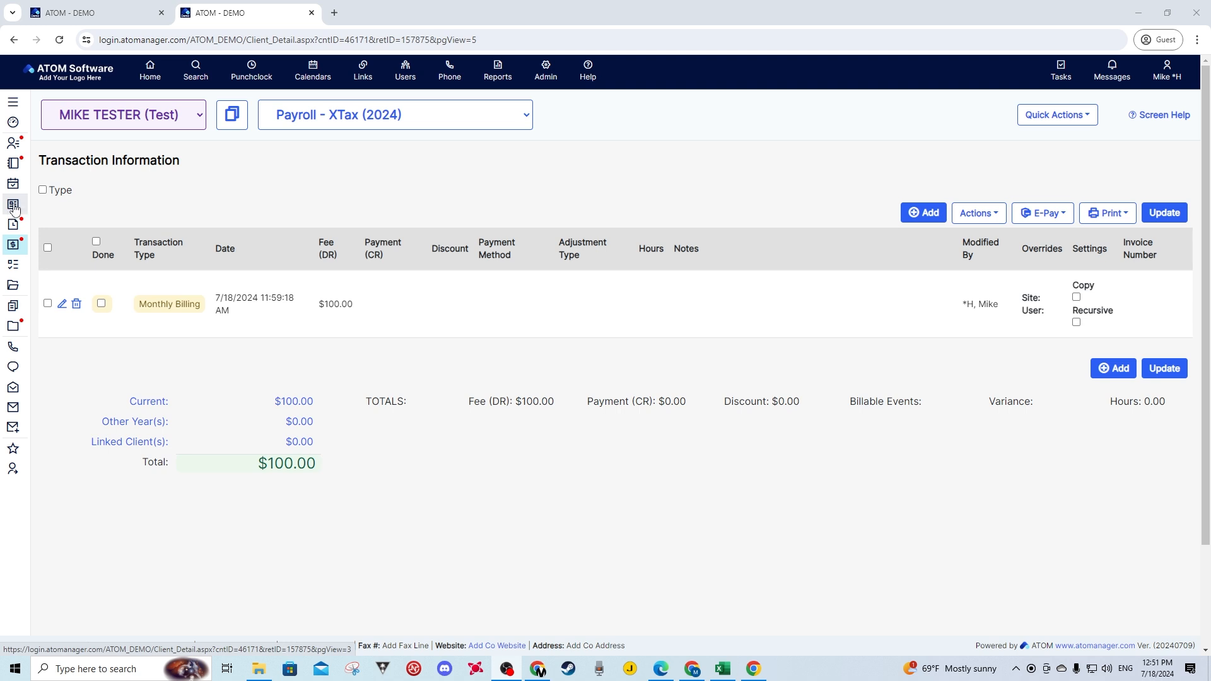
- Open the Payroll - XTax (2024) account overview and go from it to the client's Log Hours page
mouse_move(13, 121)
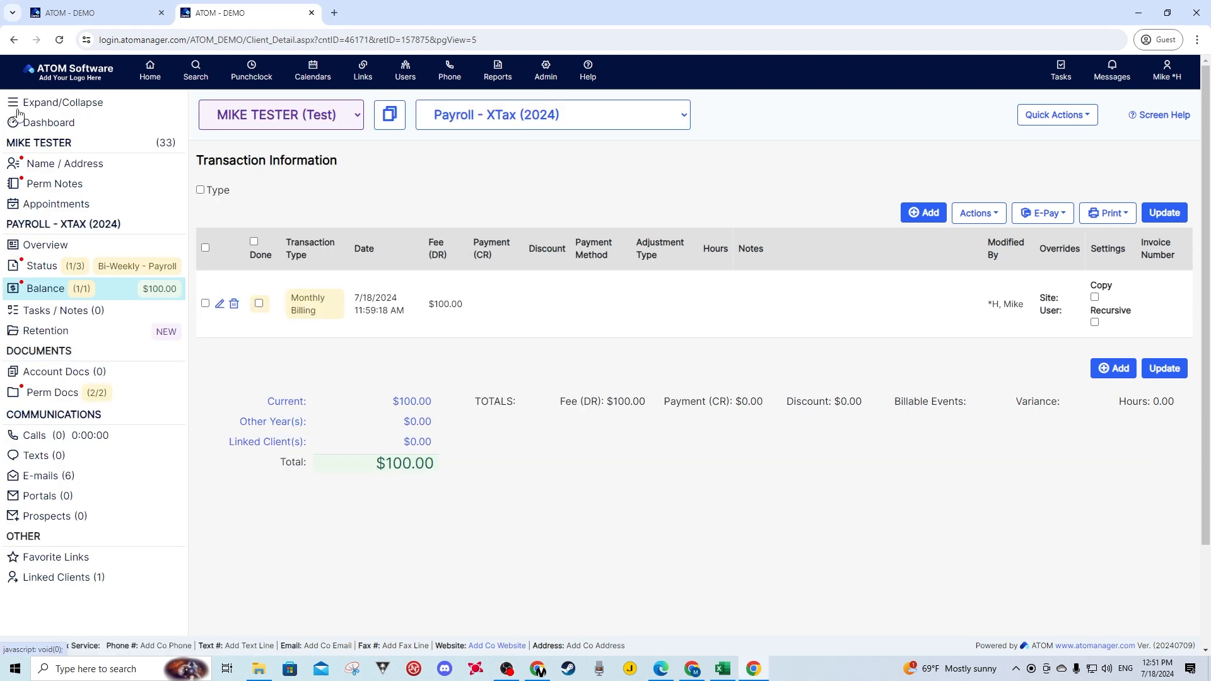
click(51, 251)
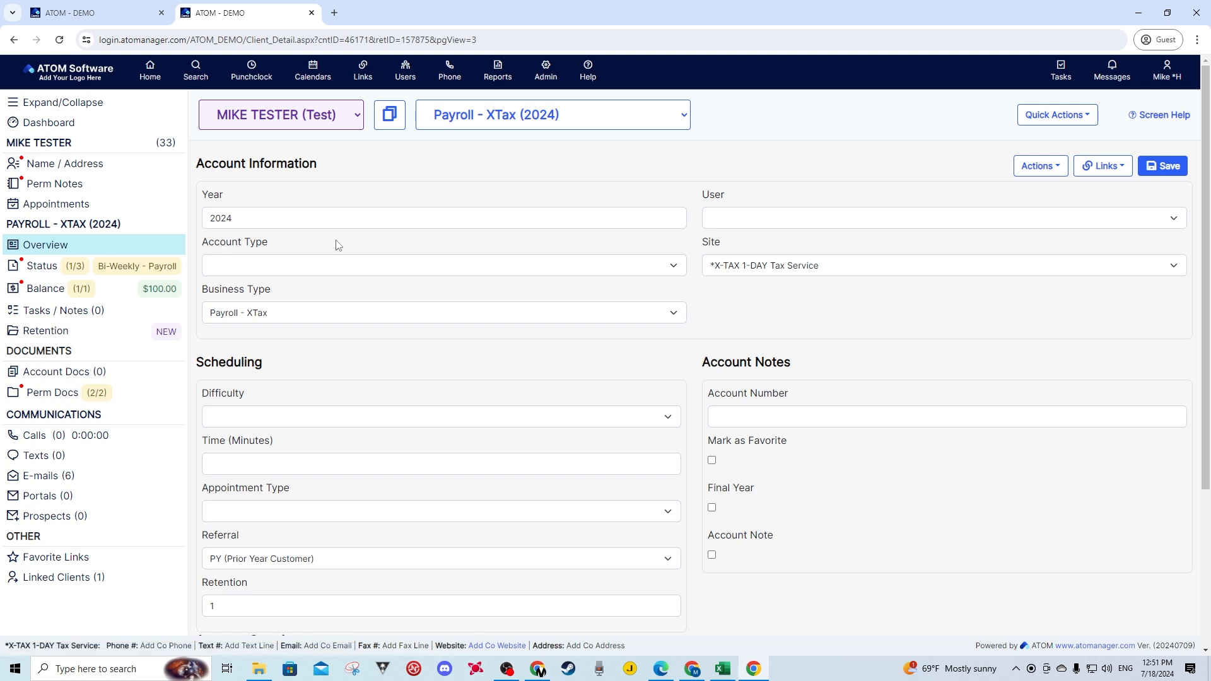
drag(335, 169, 300, 165)
click(1109, 172)
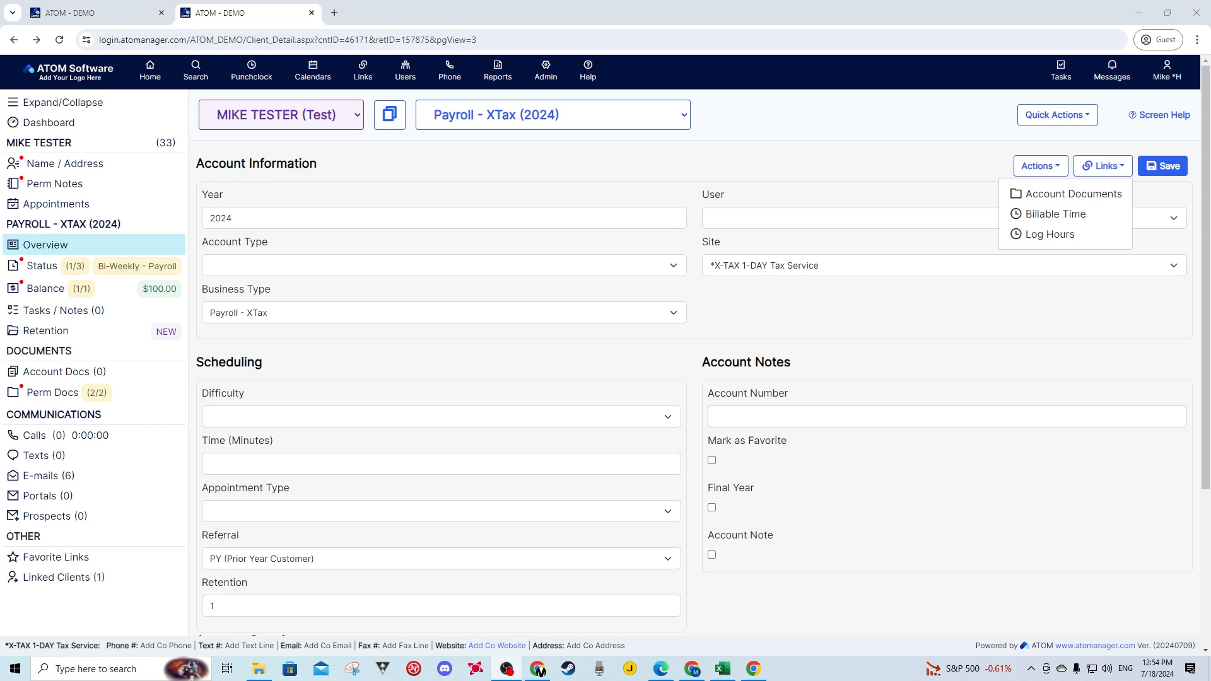
click(1050, 235)
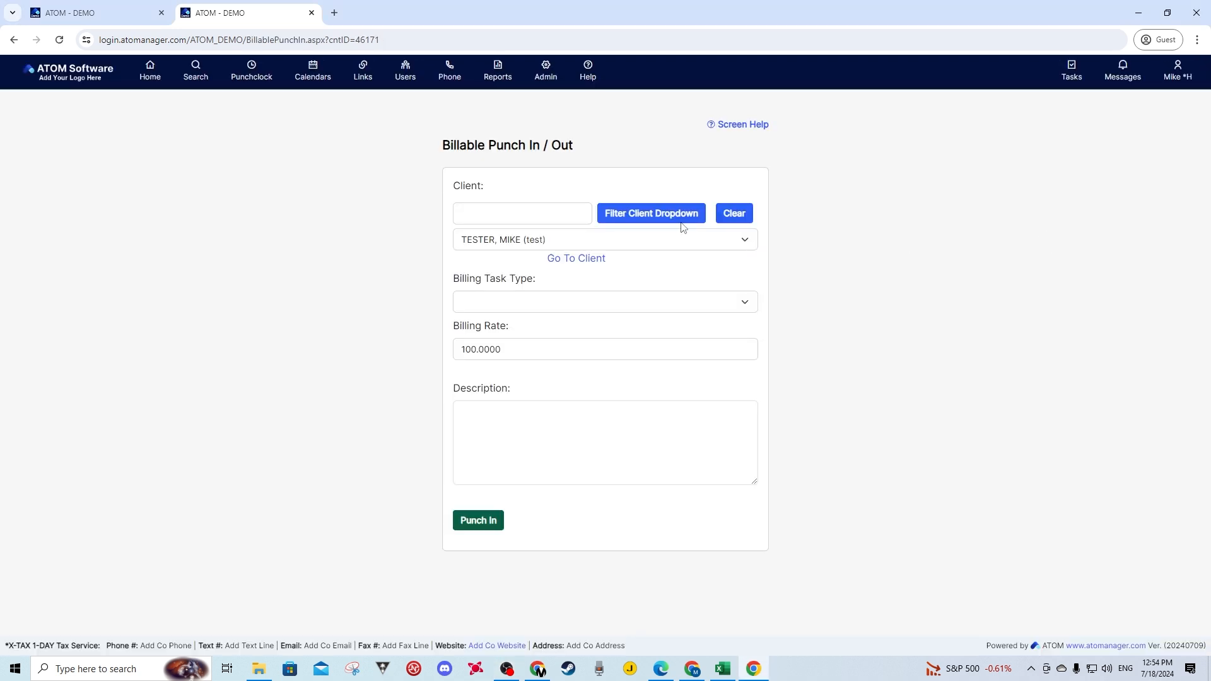
- Punch in for the client with billing task type ATOM - Clients and a blank description, and punch out again
mouse_move(255, 77)
mouse_move(254, 107)
click(533, 303)
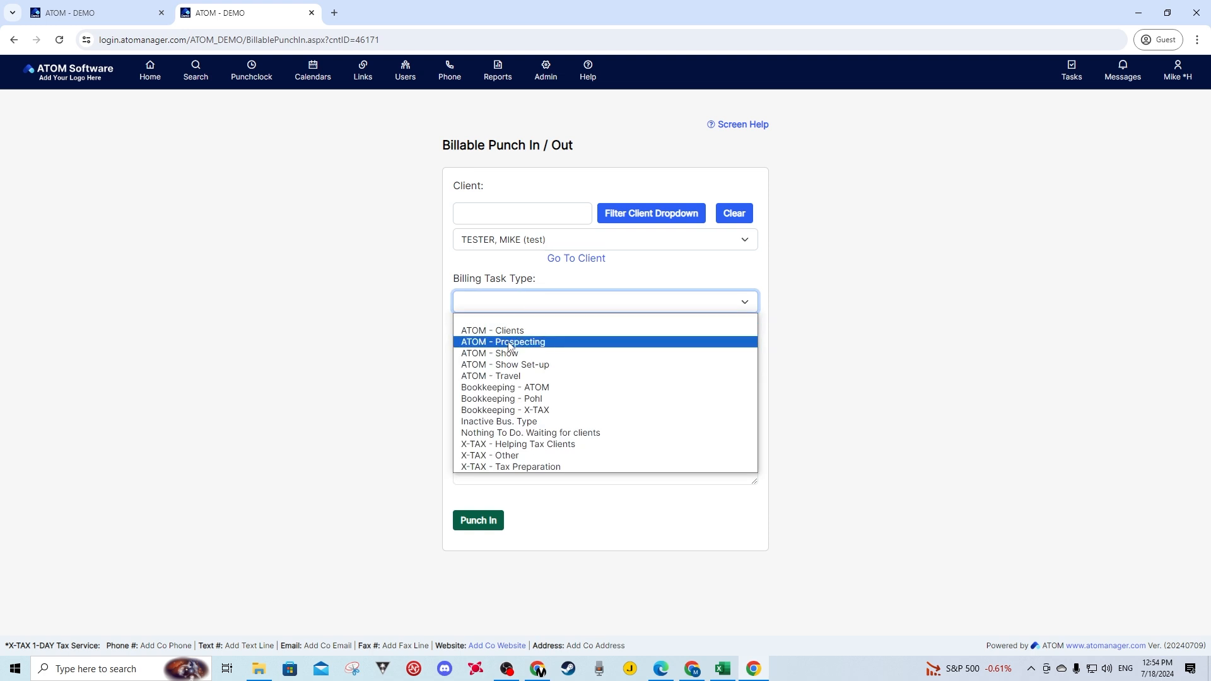
click(498, 330)
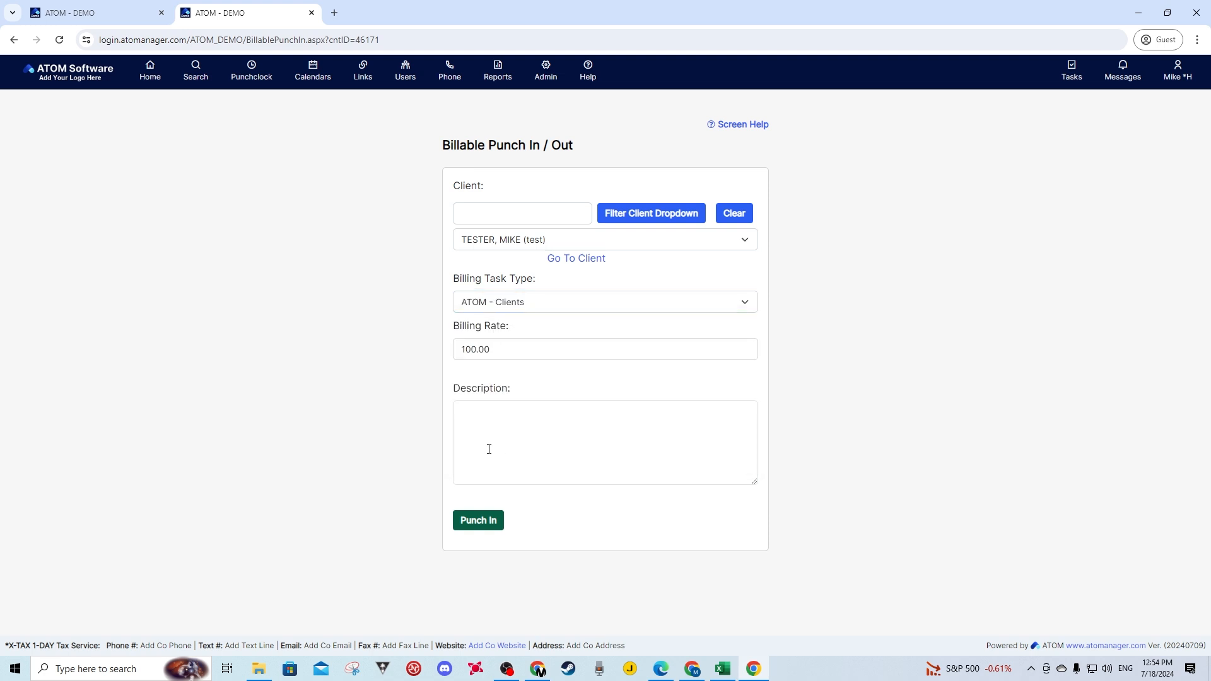
click(490, 425)
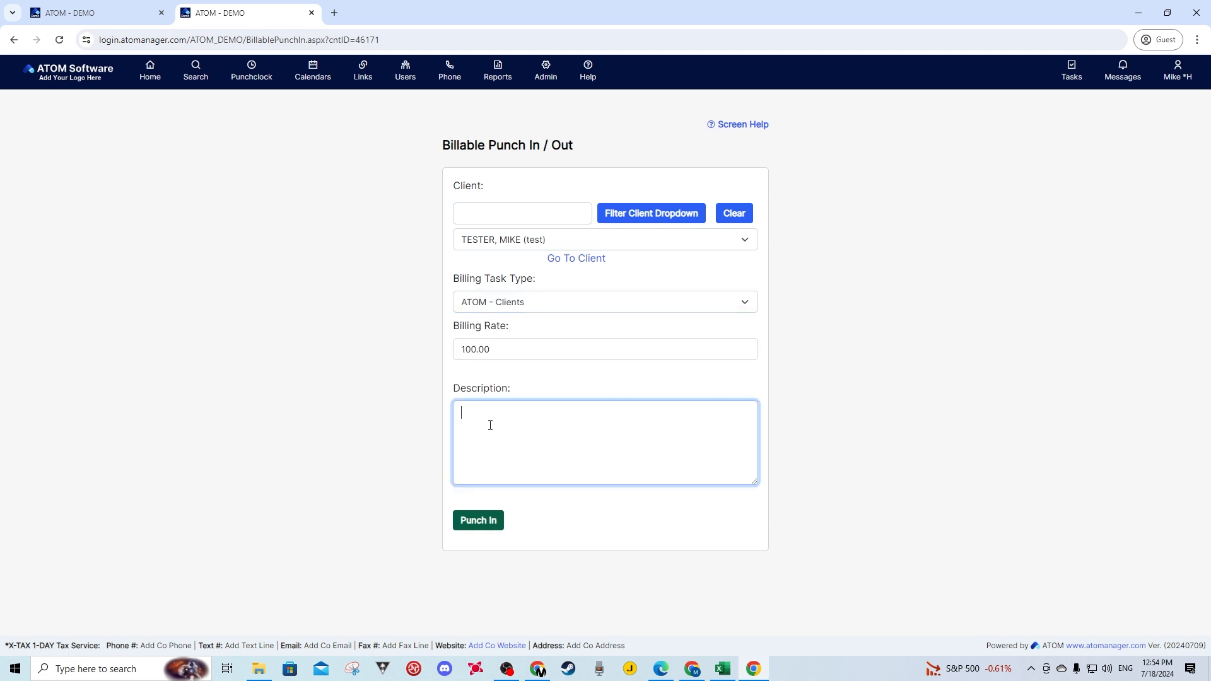
click(490, 523)
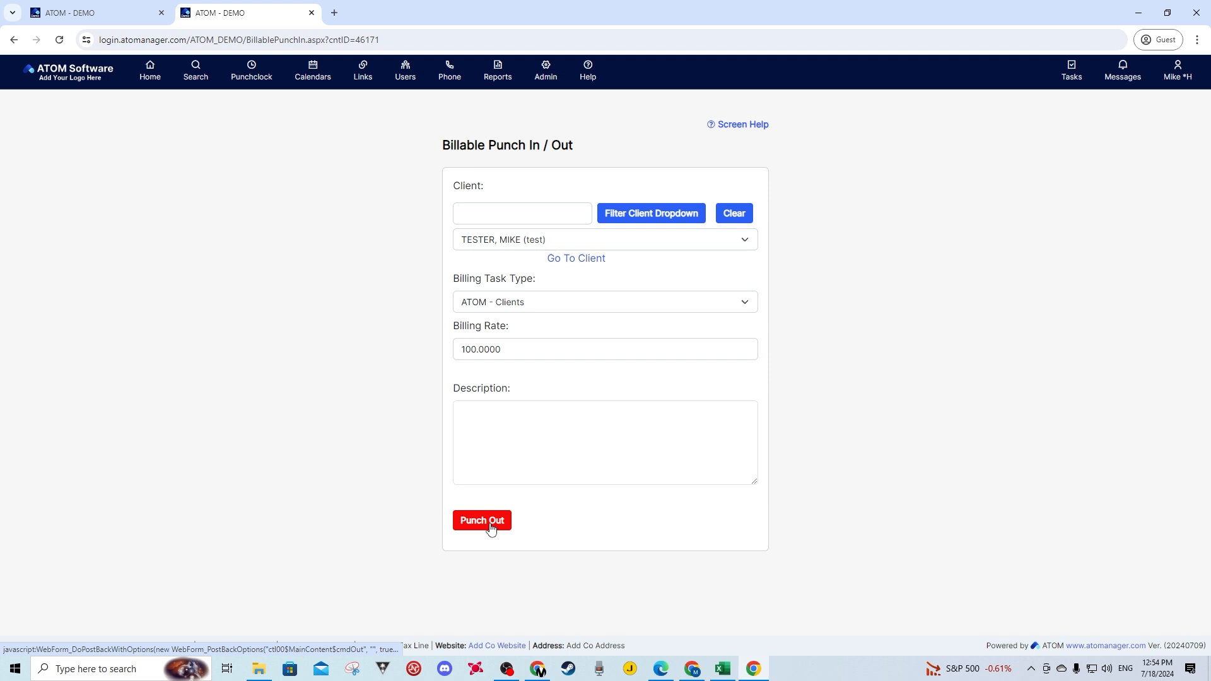
click(491, 523)
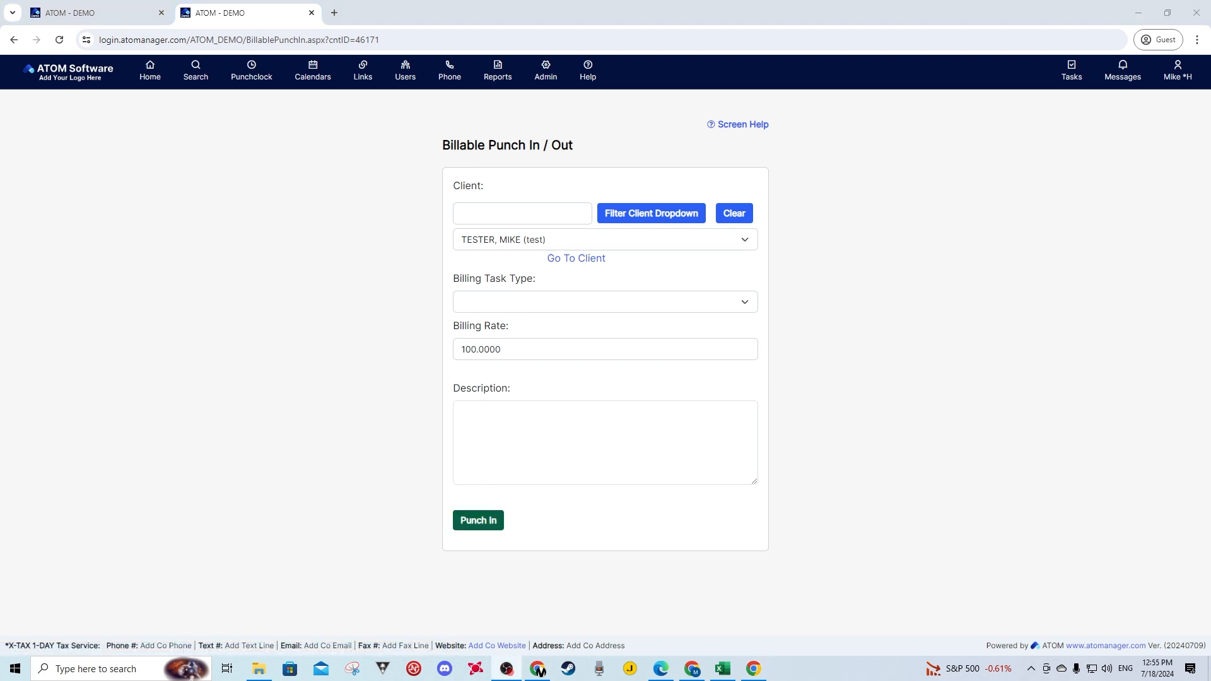
- Return to the client, open the Billable Time list from the account overview, and check the 7/18/2024 entry's date and times
click(571, 258)
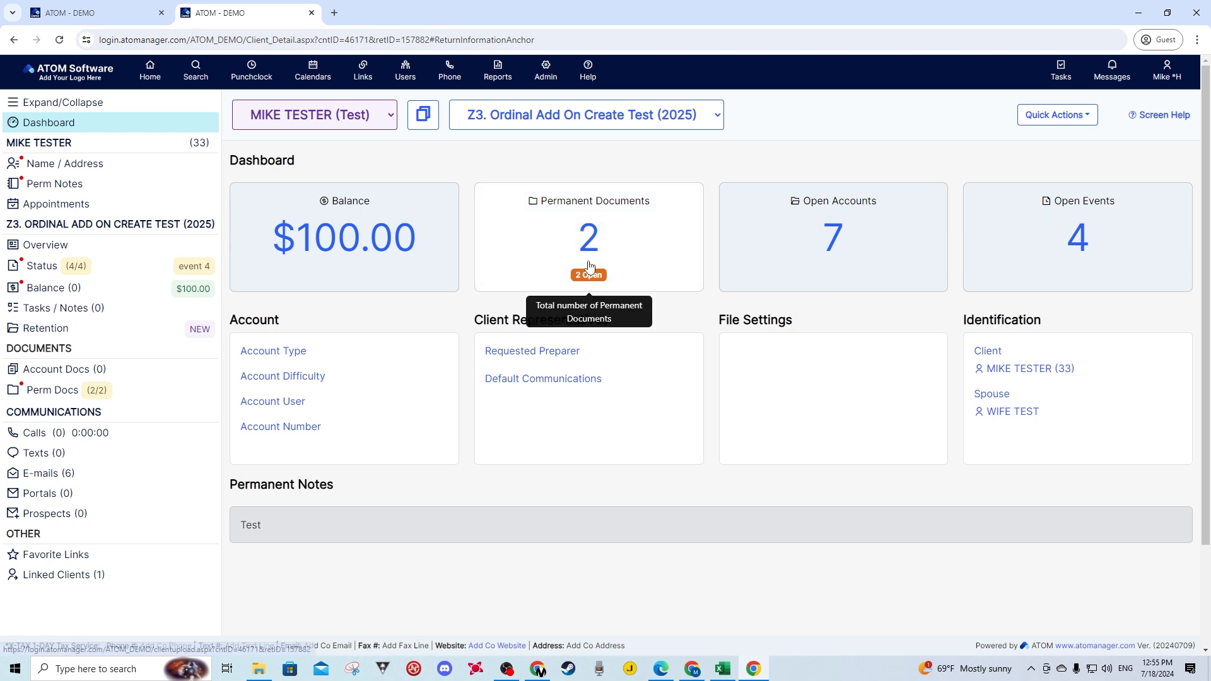
click(39, 252)
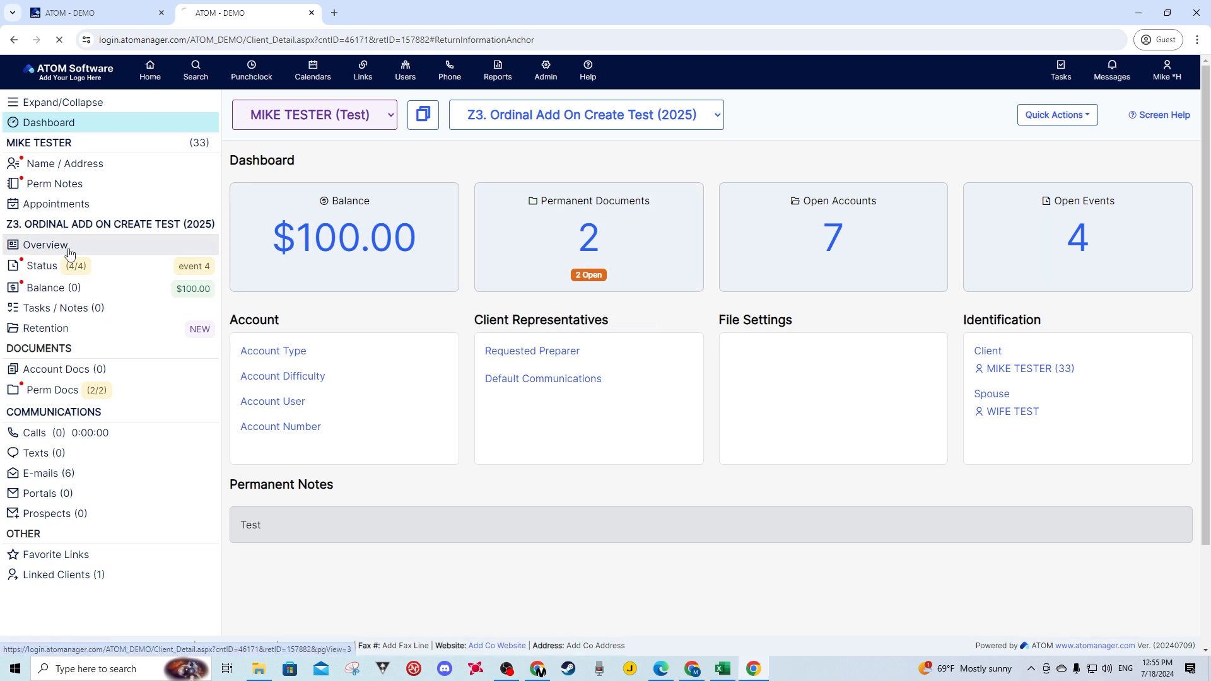
click(1105, 171)
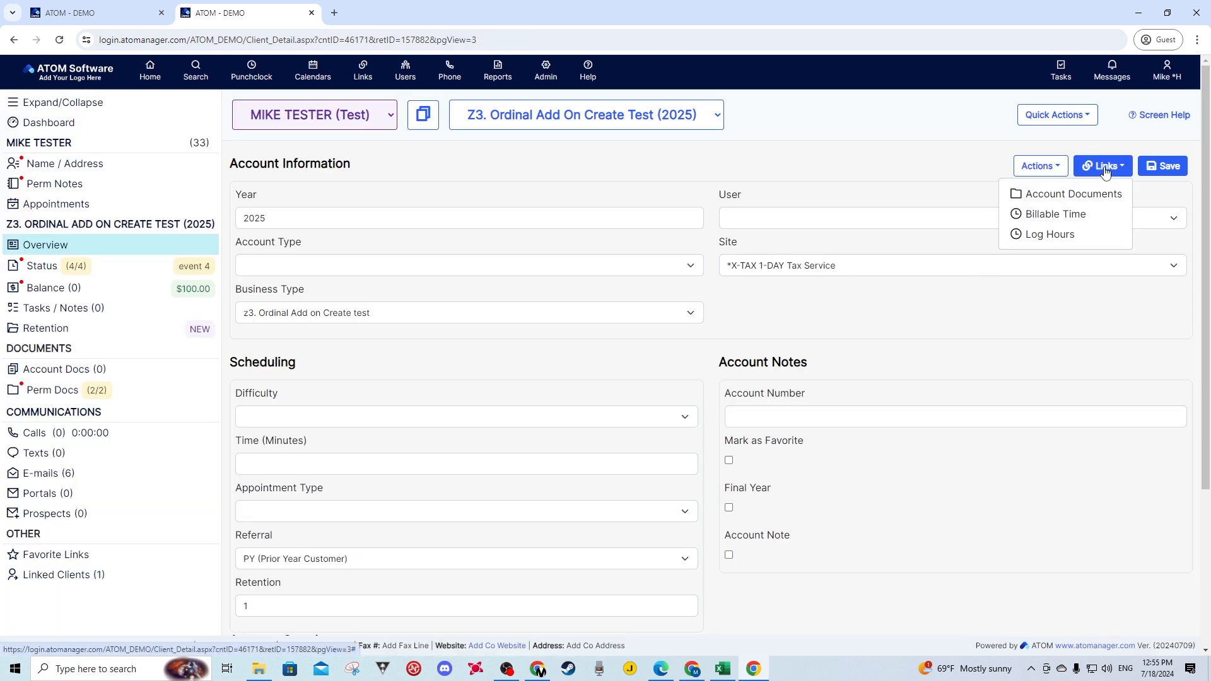
click(1051, 216)
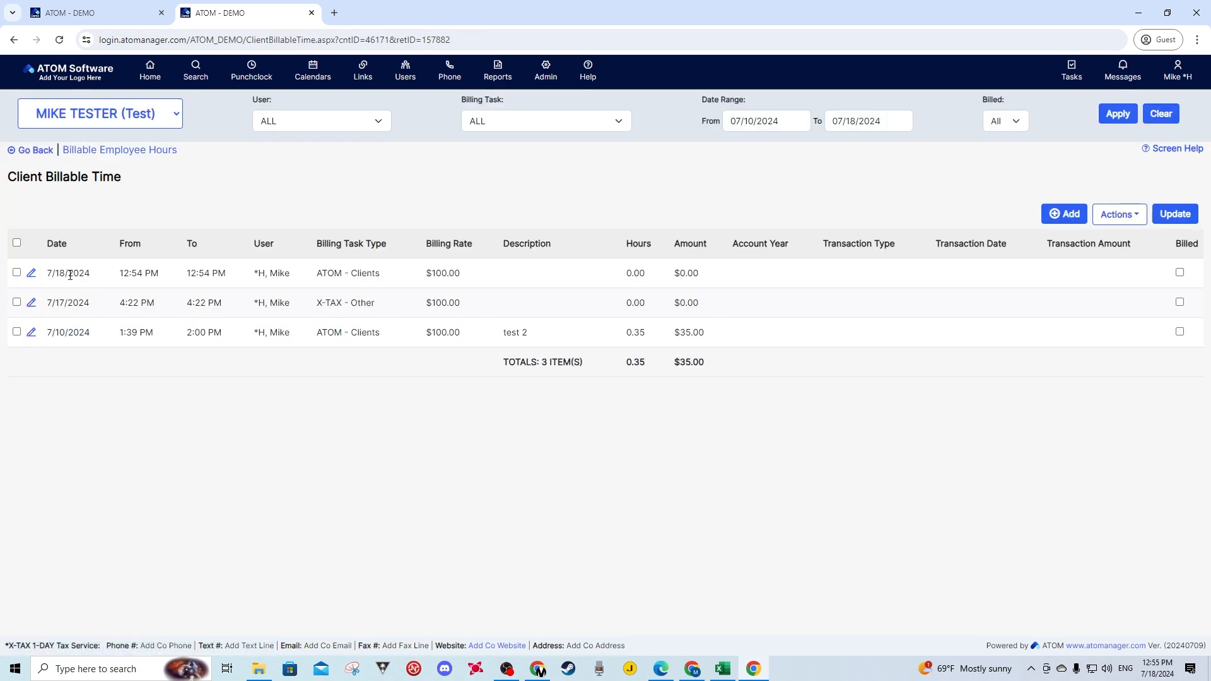
drag(90, 272, 56, 273)
click(171, 276)
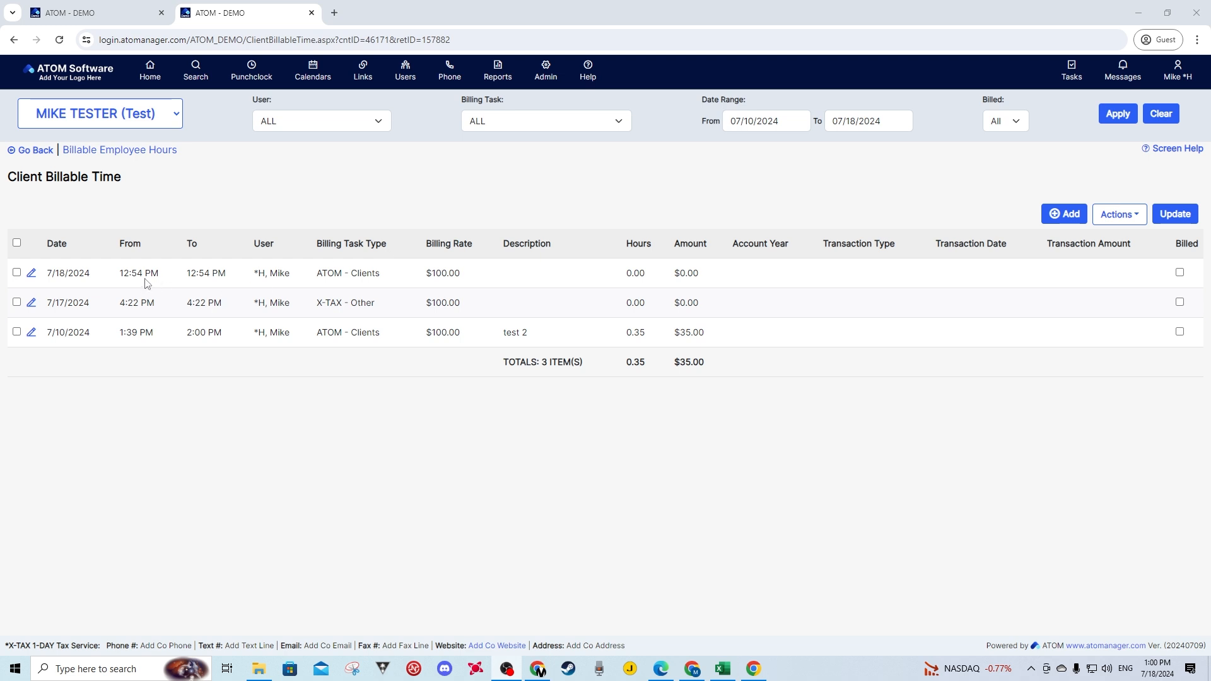
drag(91, 273, 225, 276)
click(241, 285)
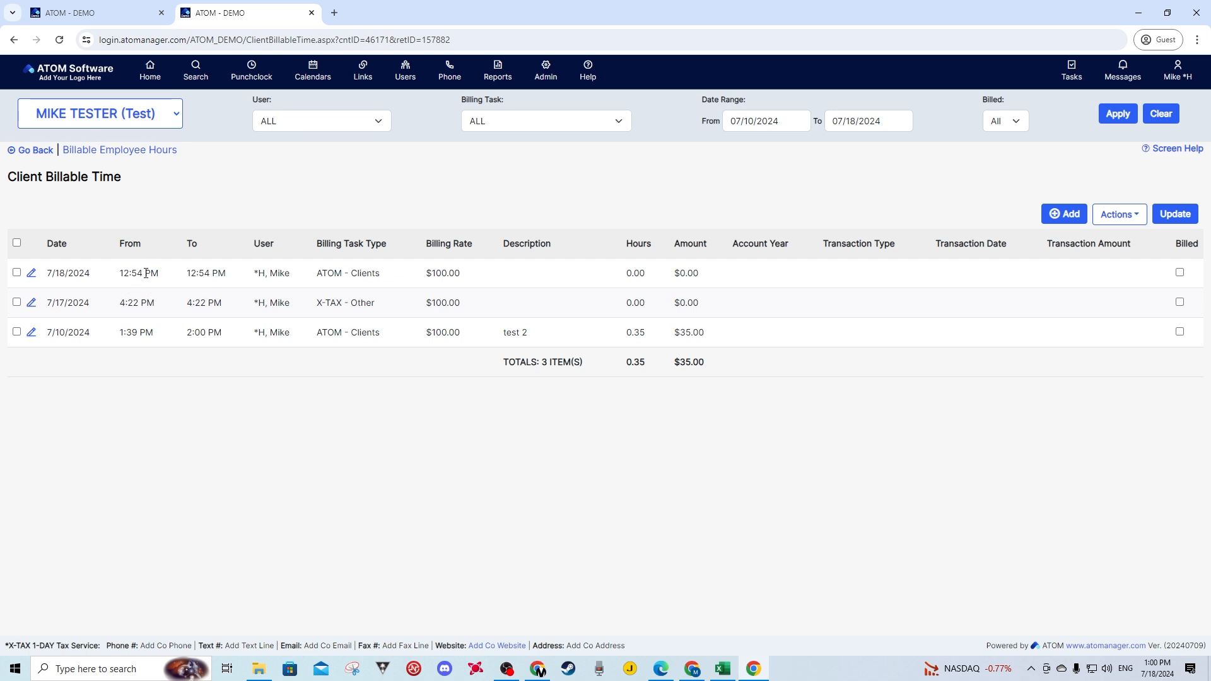
- Edit the 7/18/2024 billable entry to start at 10:00 AM with the description "Test", and save it
click(31, 274)
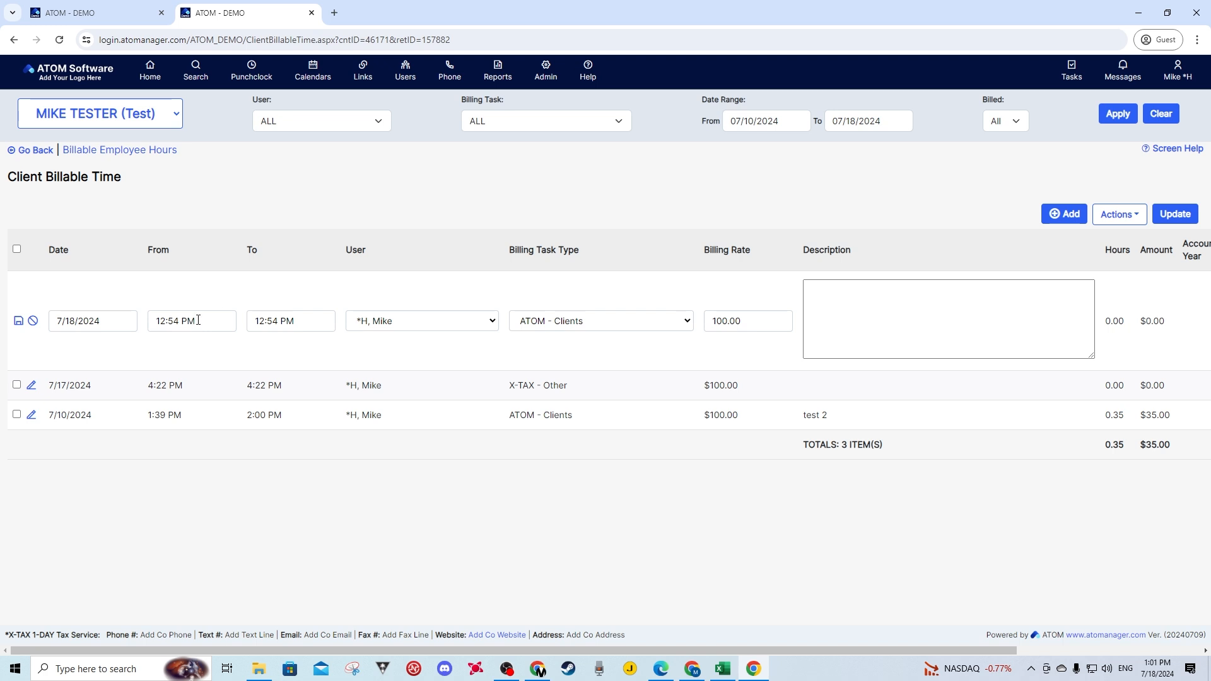
drag(198, 319, 142, 327)
text(1000)
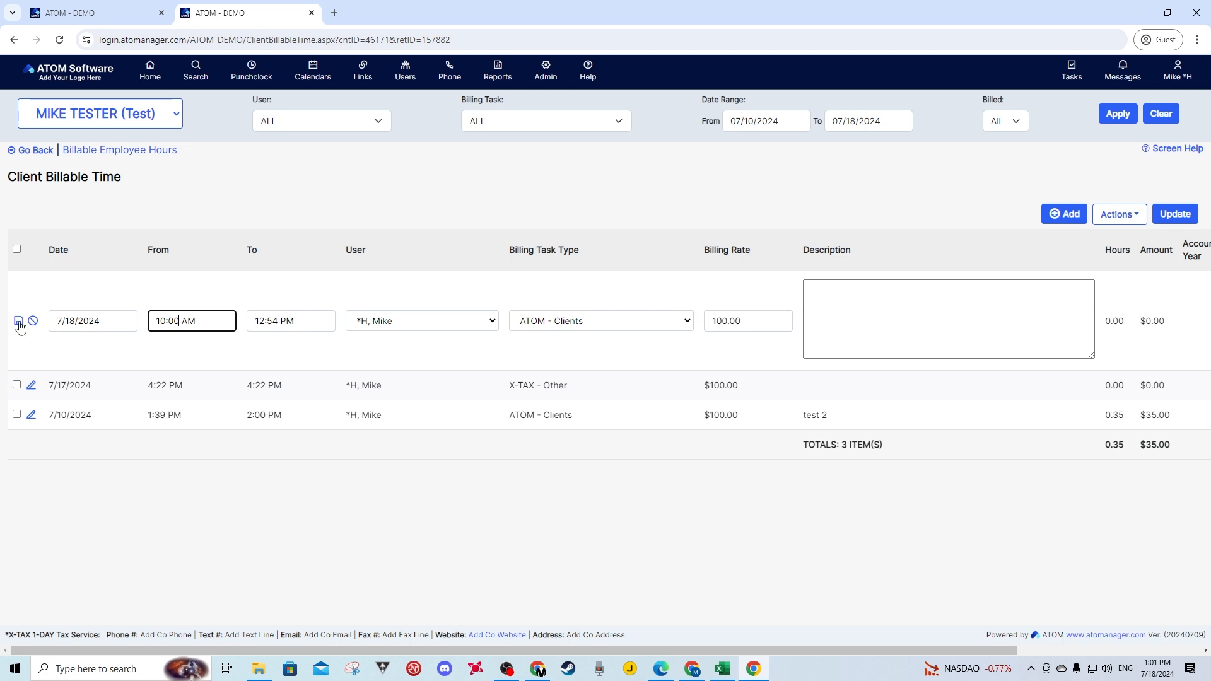
click(827, 304)
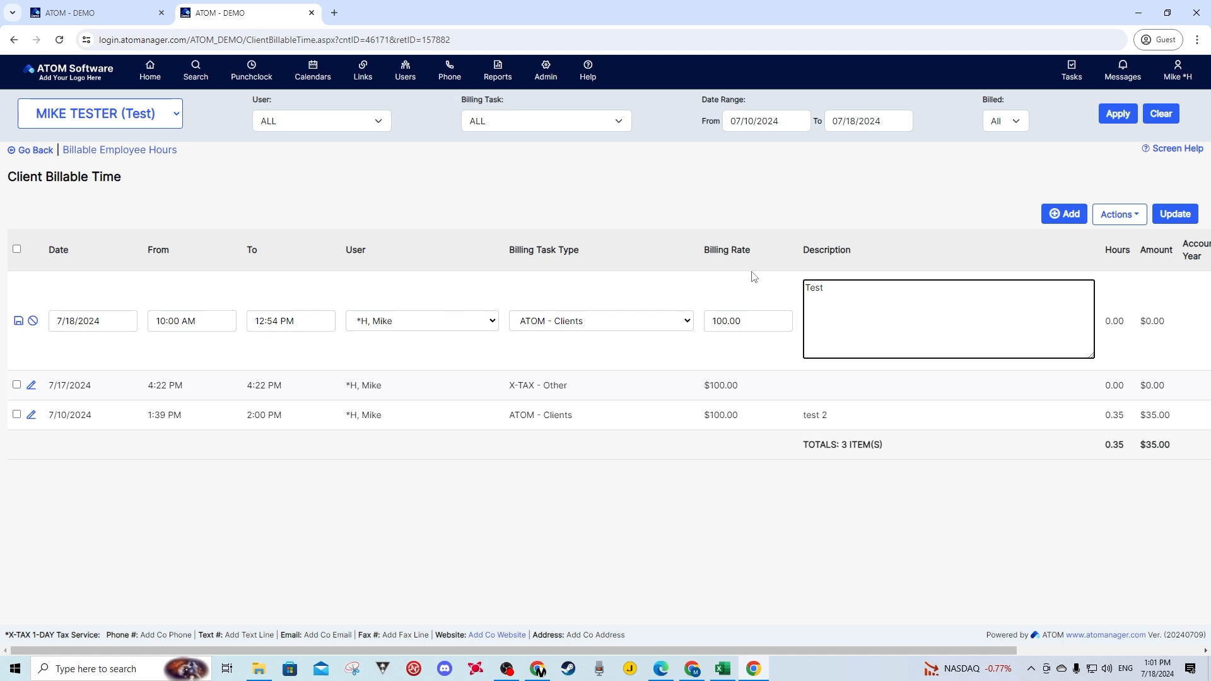
click(19, 324)
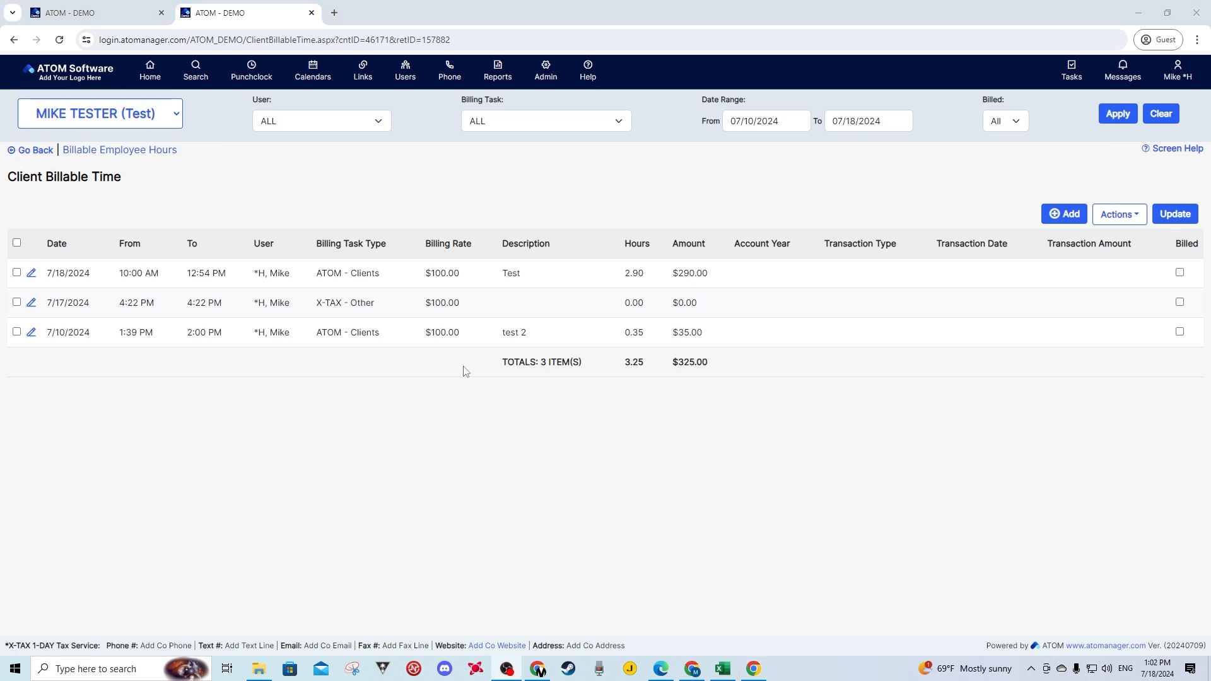
- Edit the 7/17/2024 billable entry to end at 05:00 PM with the description "Test2", and save it
click(30, 303)
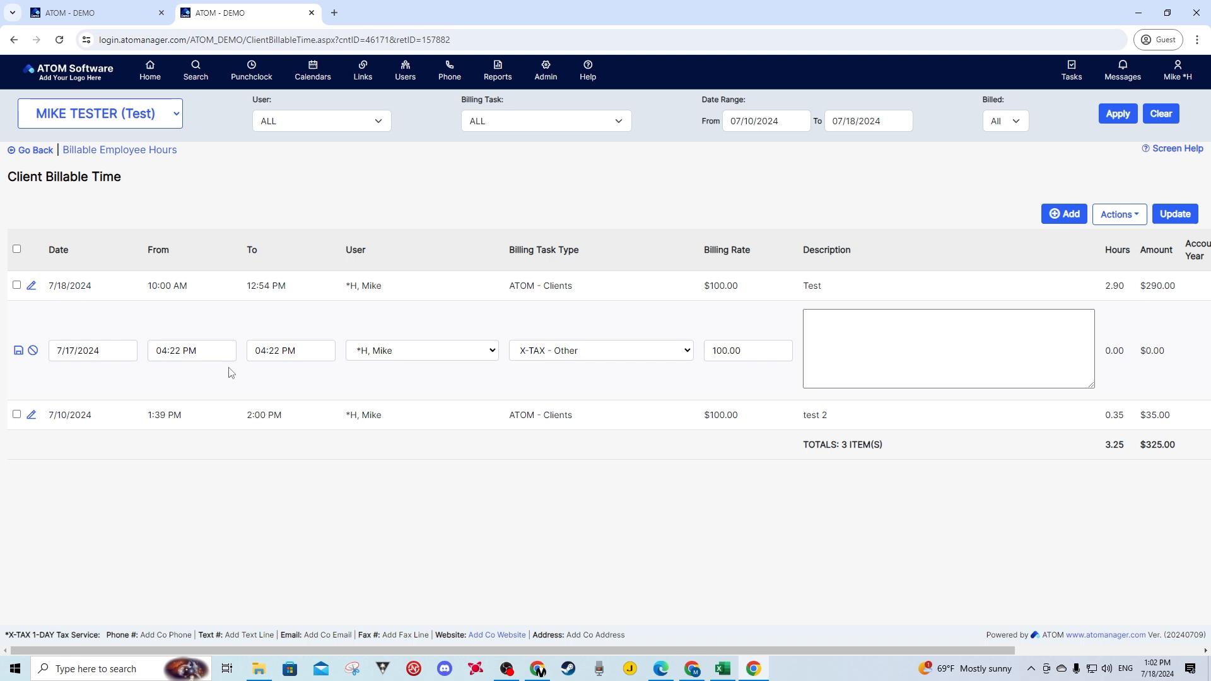
click(282, 350)
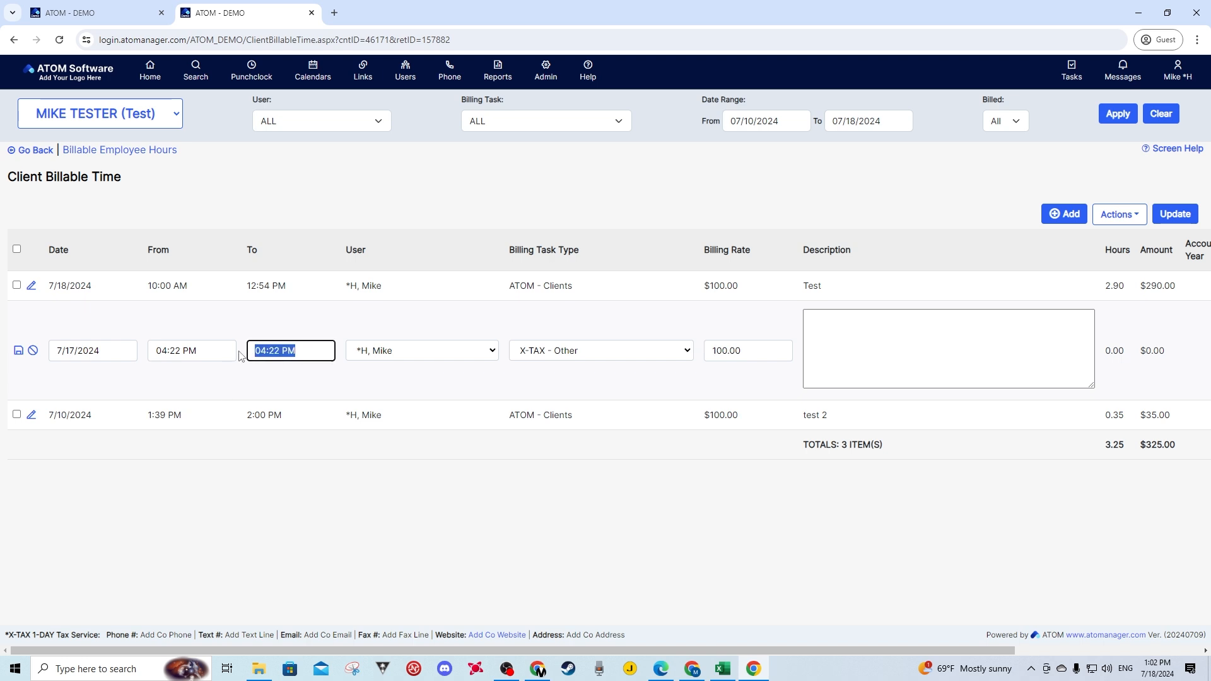
text(0500)
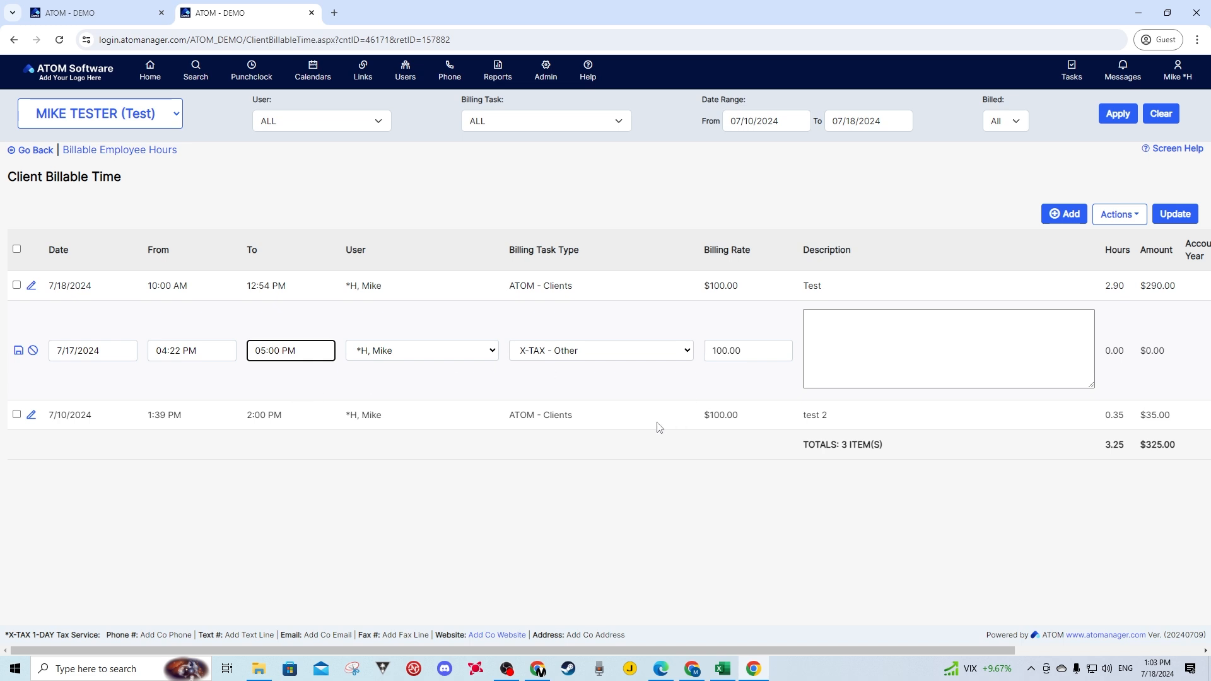
click(833, 341)
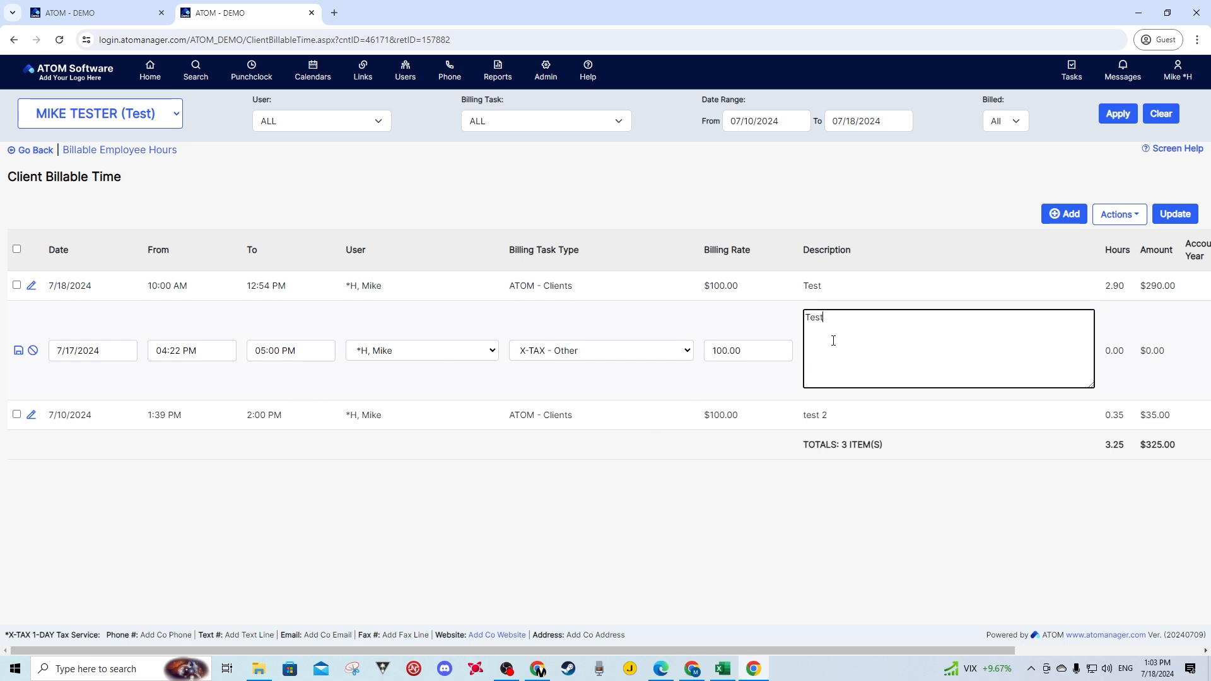
text(Test2)
click(18, 351)
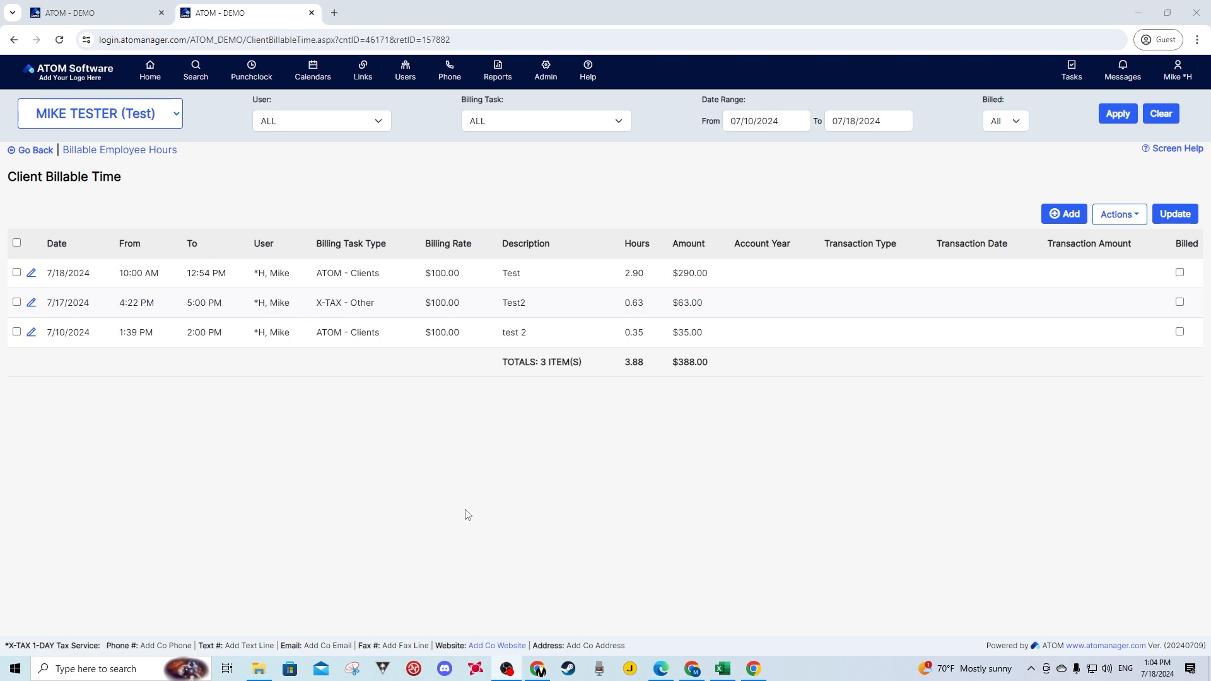
- Create an individual transaction from the 7/10/2024 entry under account year 2024 (Payroll - XTax) with transaction type Payroll - Bi Weekly
drag(703, 334, 670, 274)
click(733, 279)
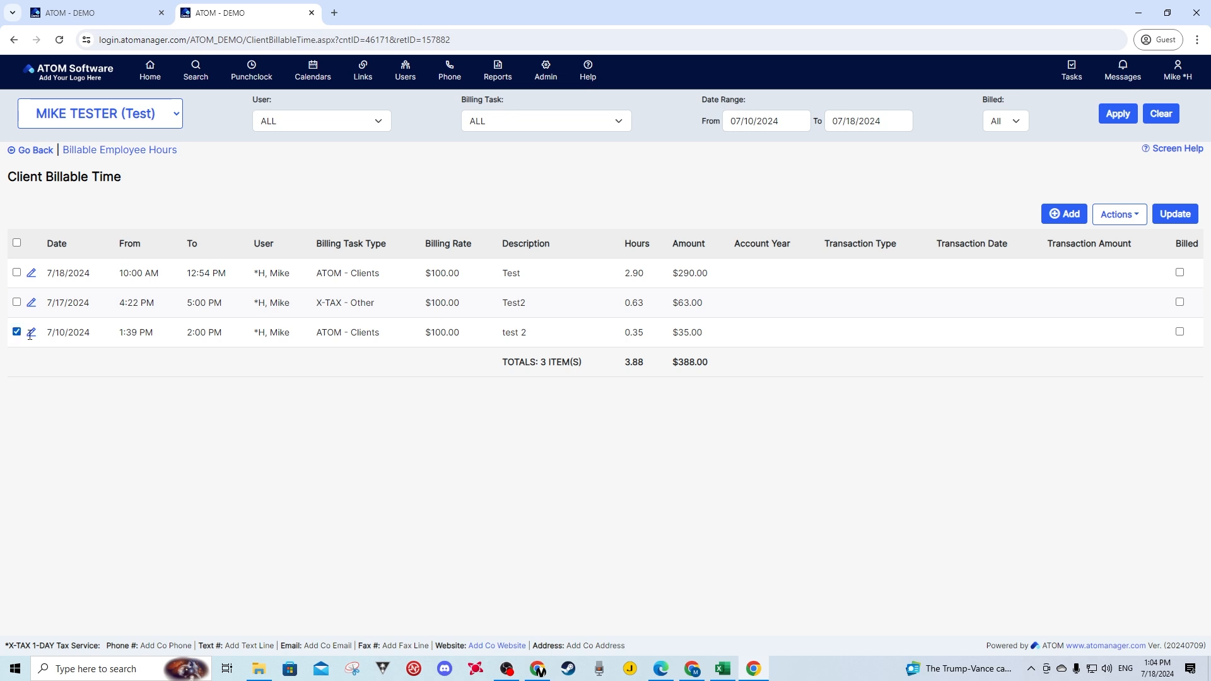
click(1064, 214)
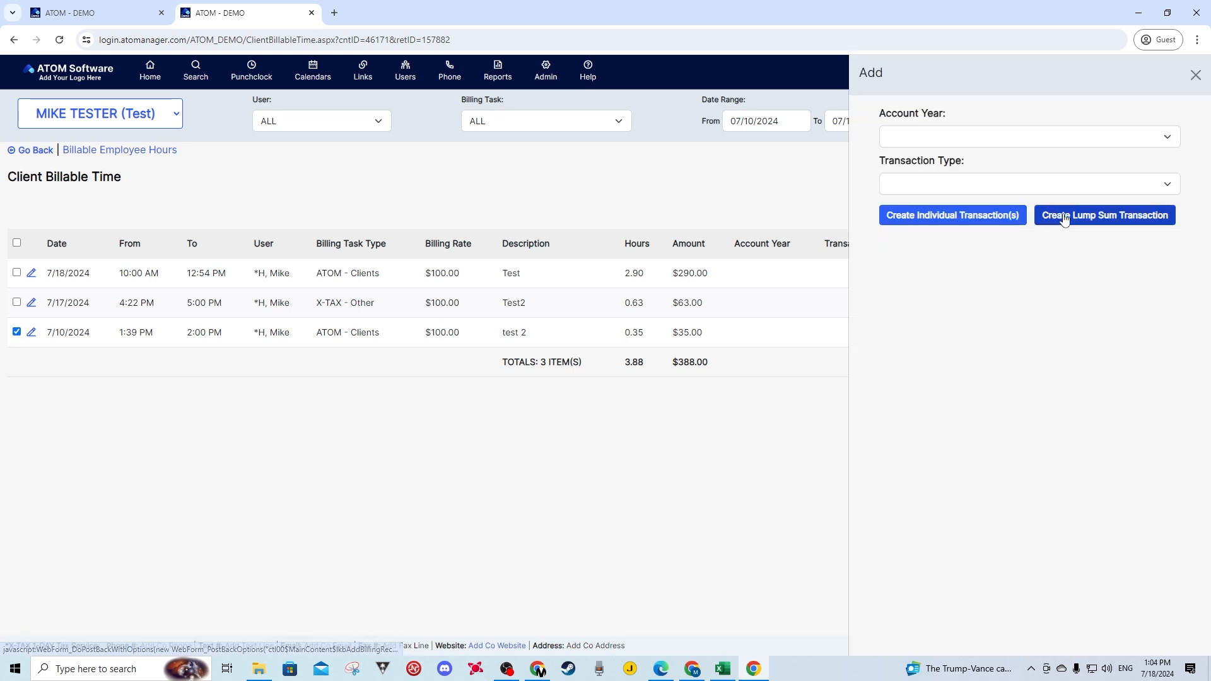
click(916, 138)
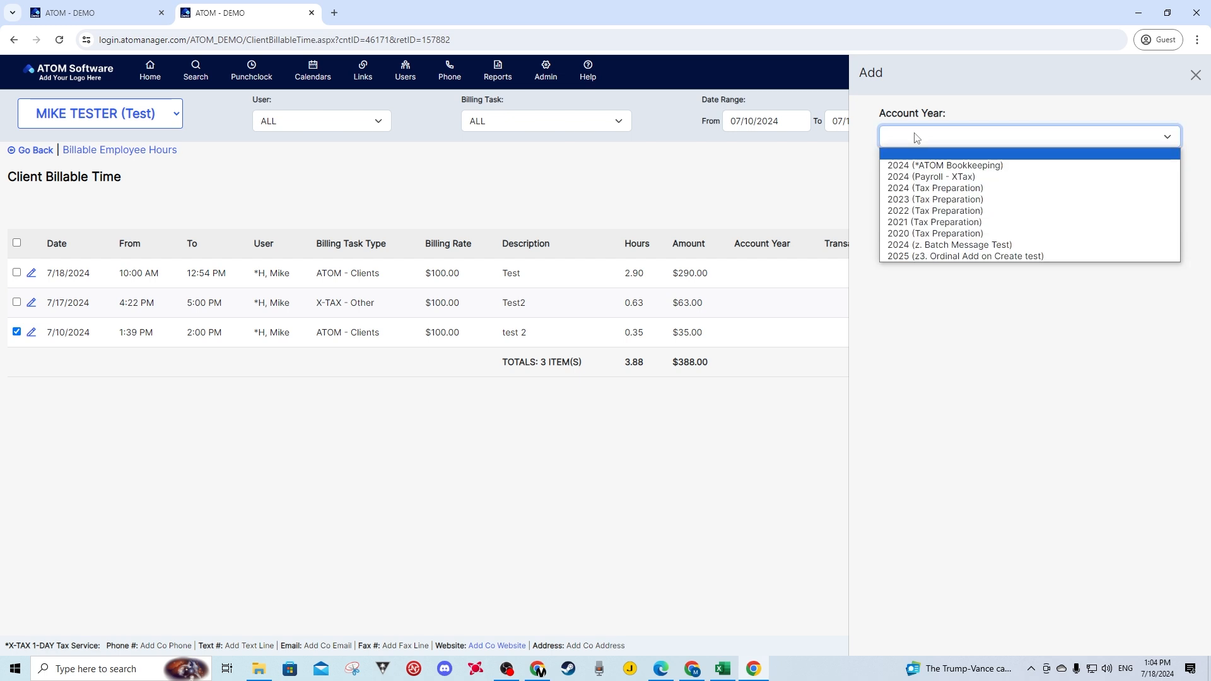
click(922, 177)
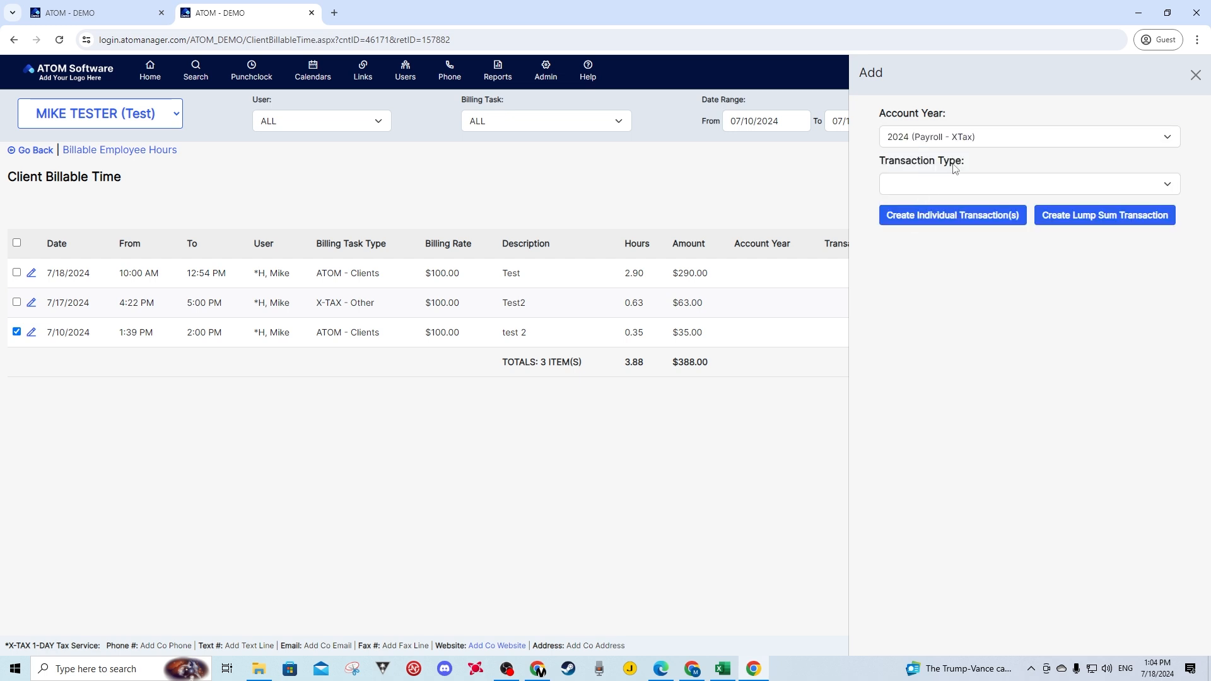
click(911, 184)
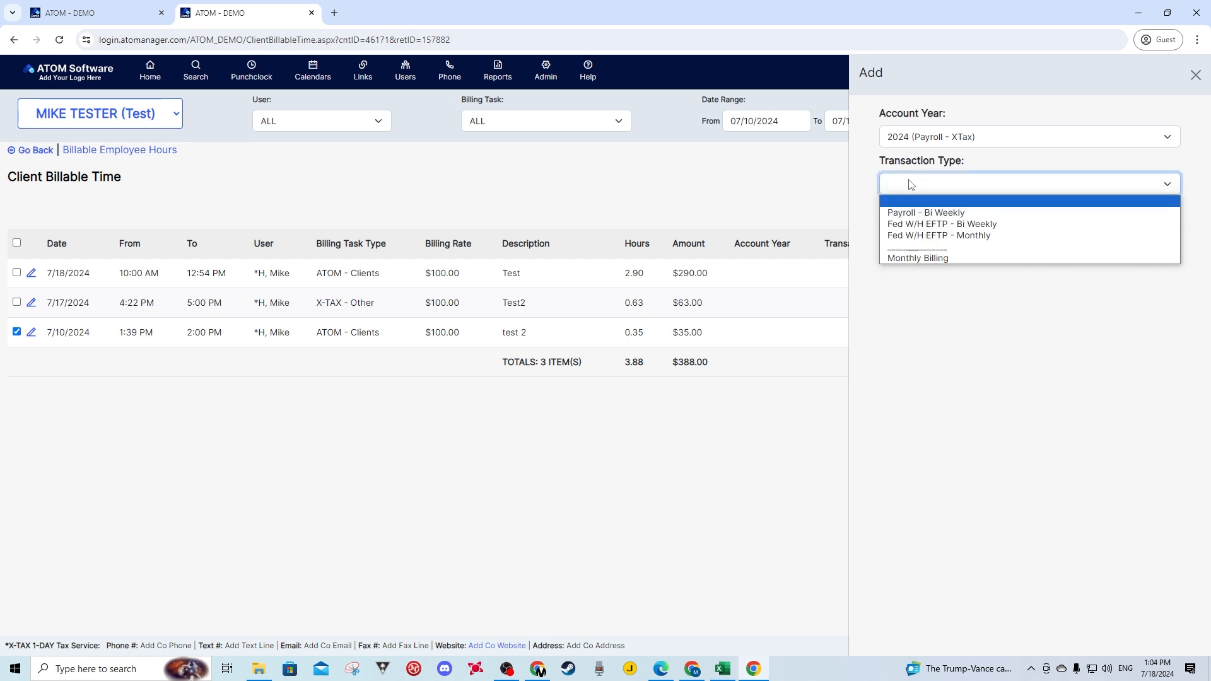
click(913, 213)
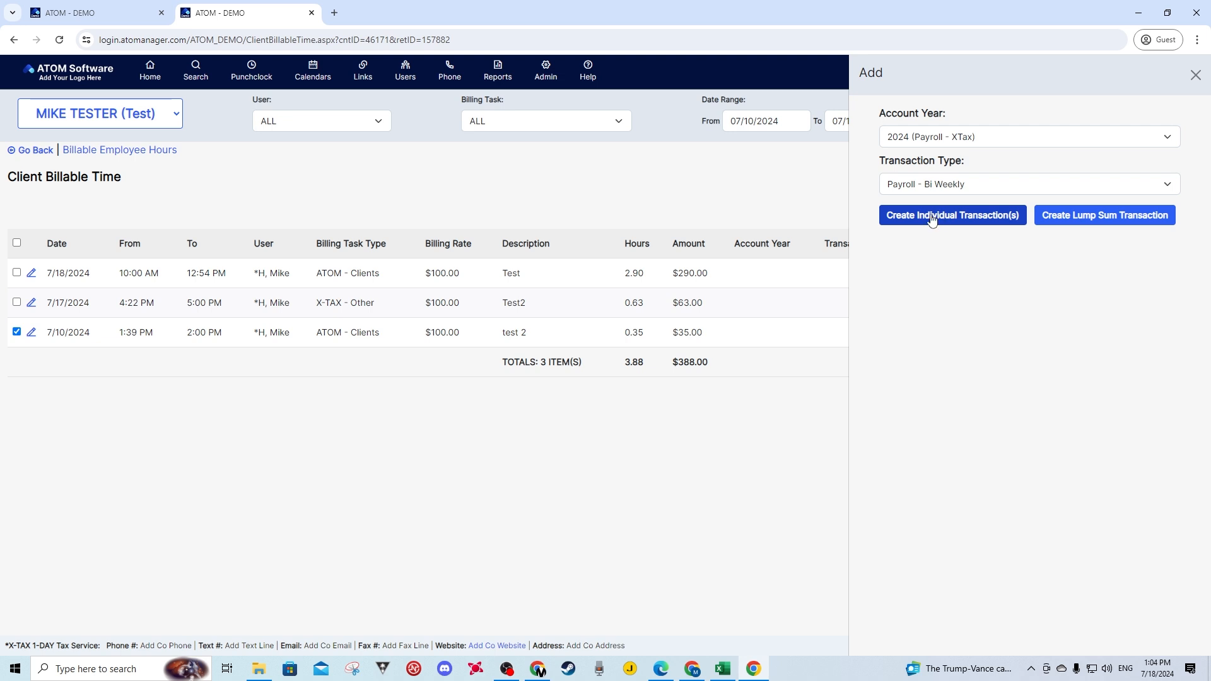
click(932, 217)
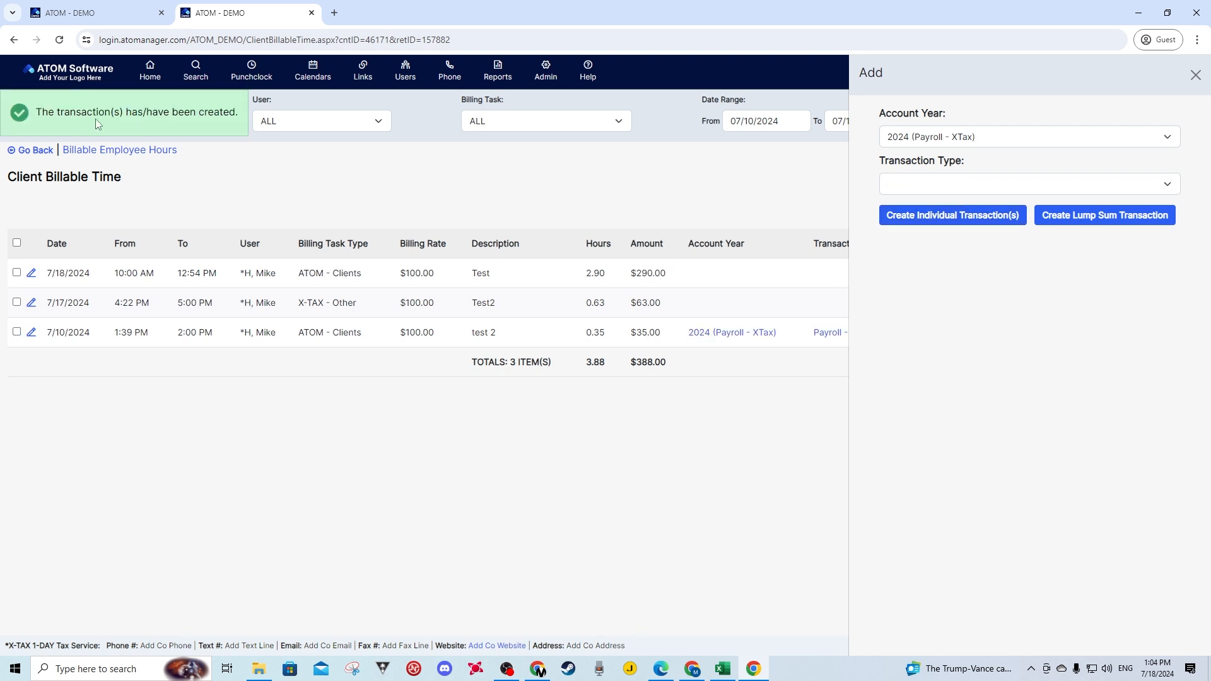
- Return to the client, open the Balance of the Payroll - XTax (2024) account, and check the fee of the Payroll - Bi Weekly transaction
click(1195, 75)
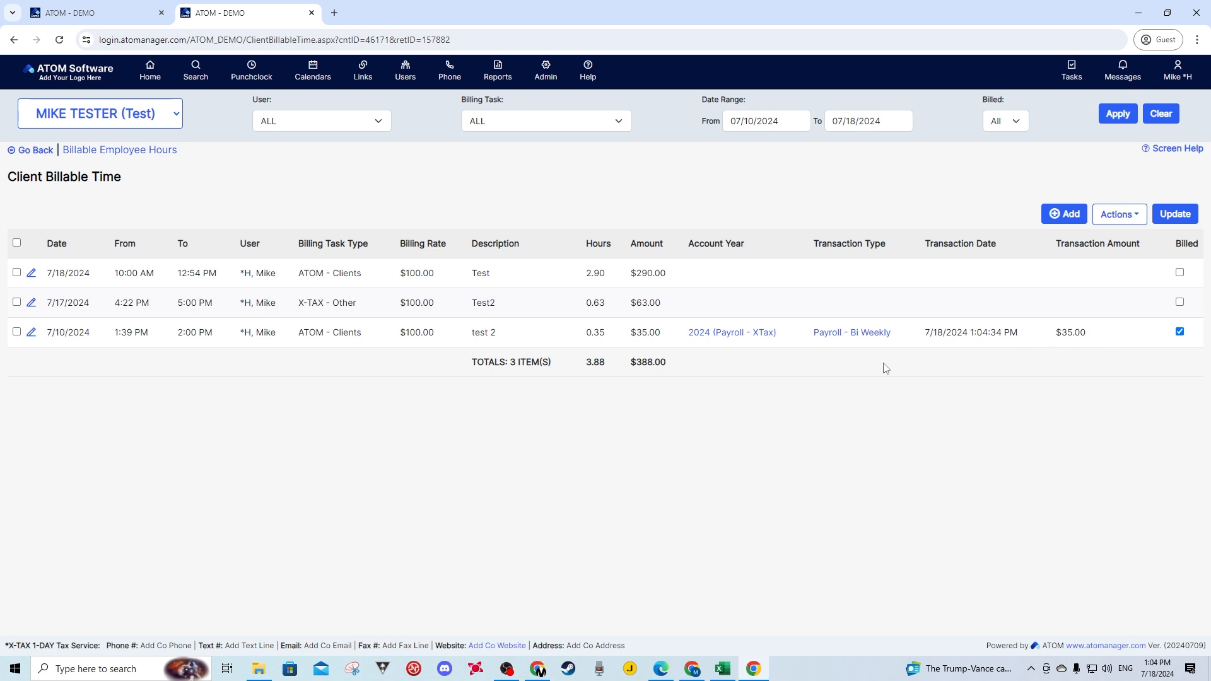
click(29, 153)
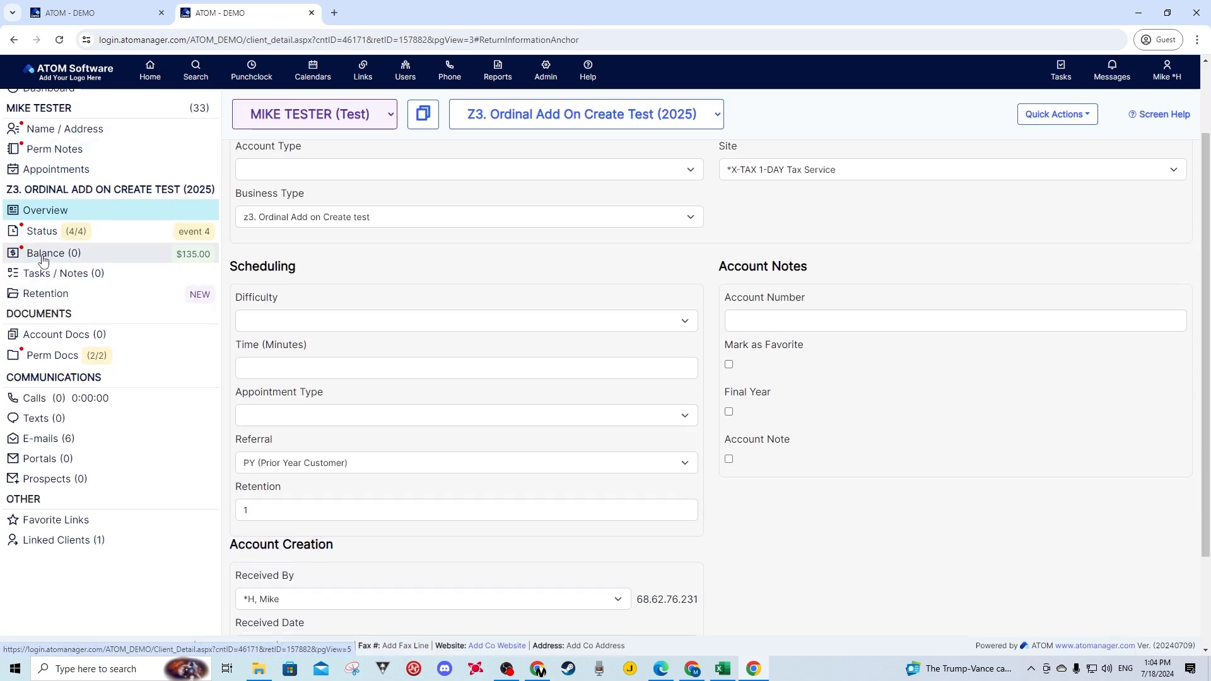
click(45, 260)
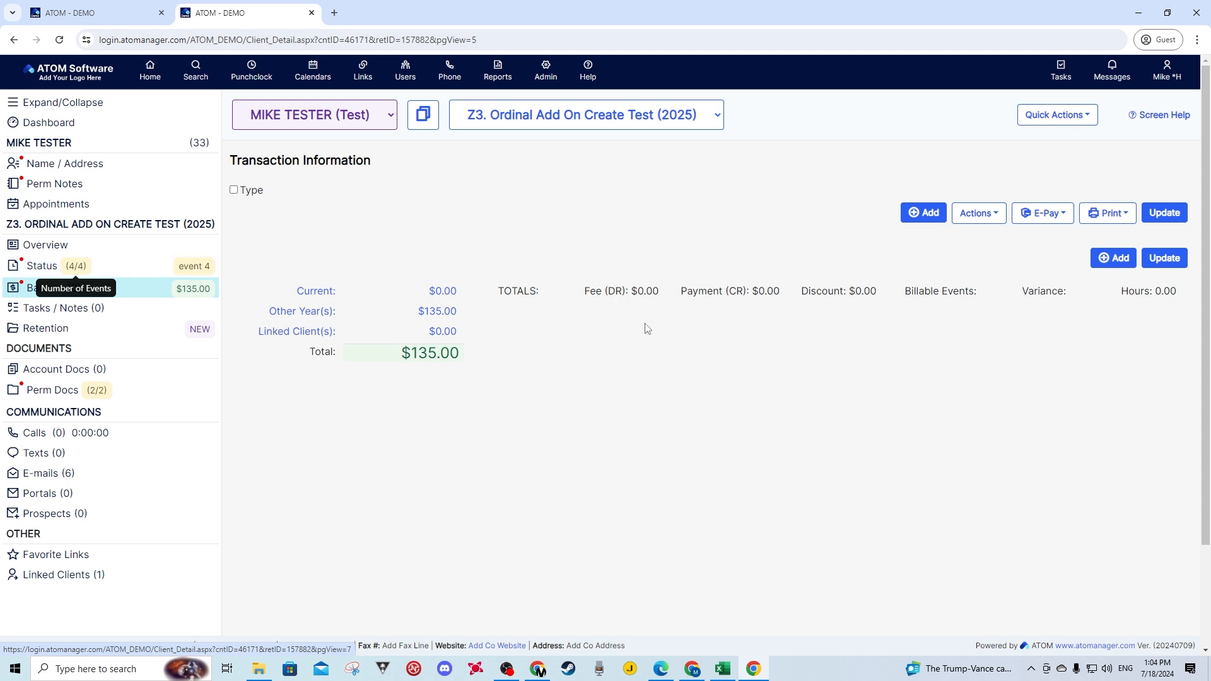
click(523, 115)
click(533, 154)
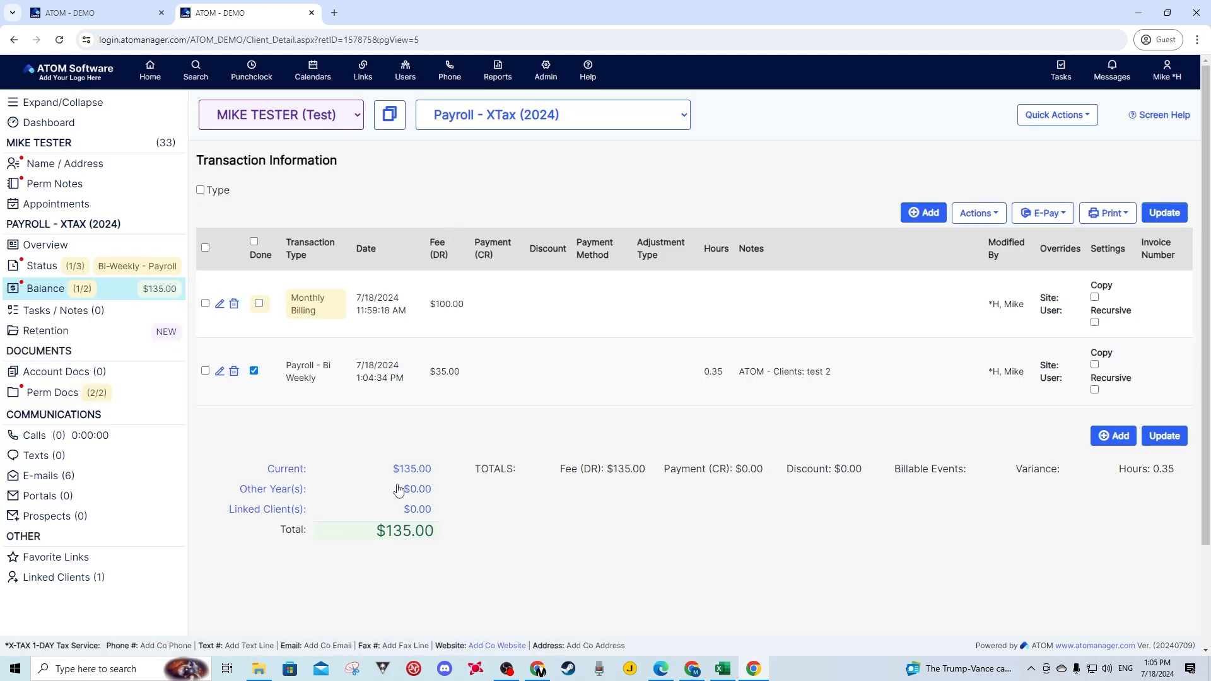
drag(464, 378, 441, 375)
click(451, 388)
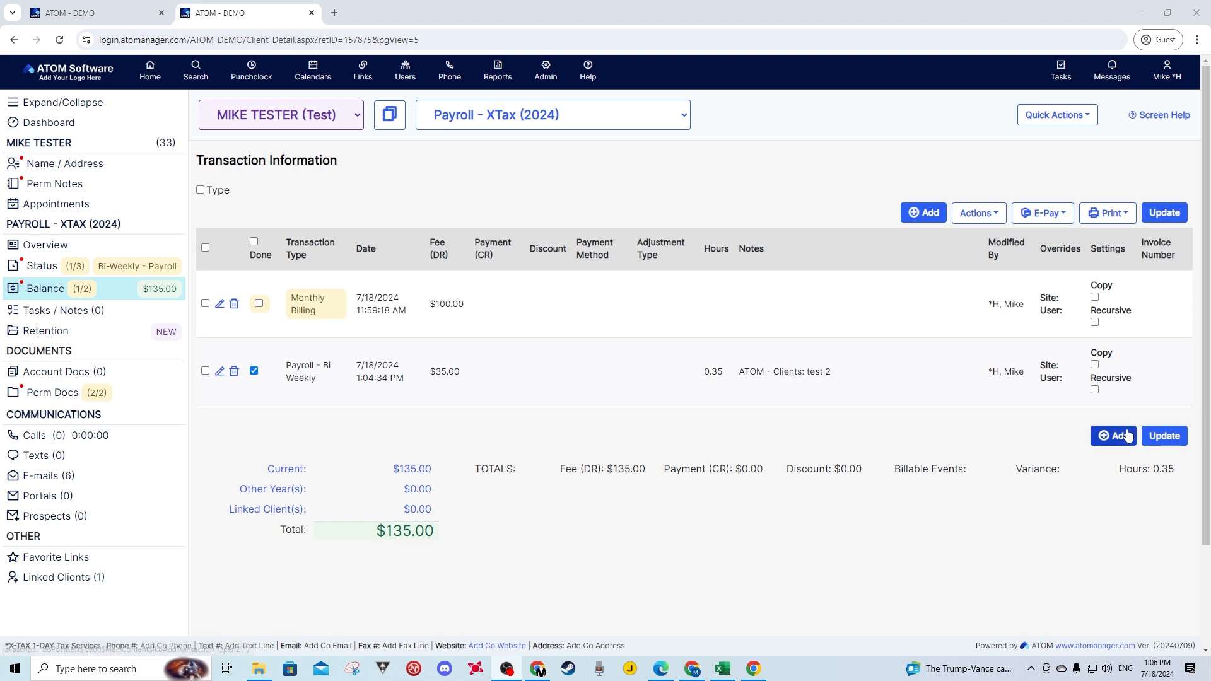
- Open the Billable Time list from the Payroll - XTax (2024) account's overview
click(44, 247)
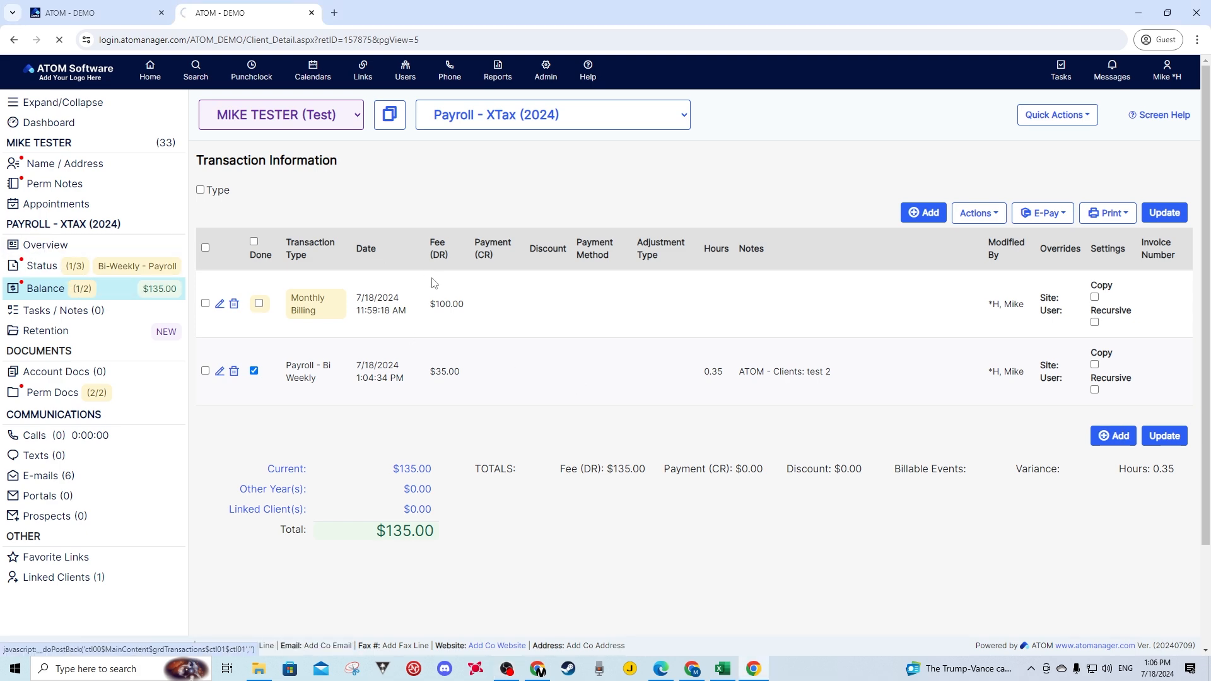
click(1099, 169)
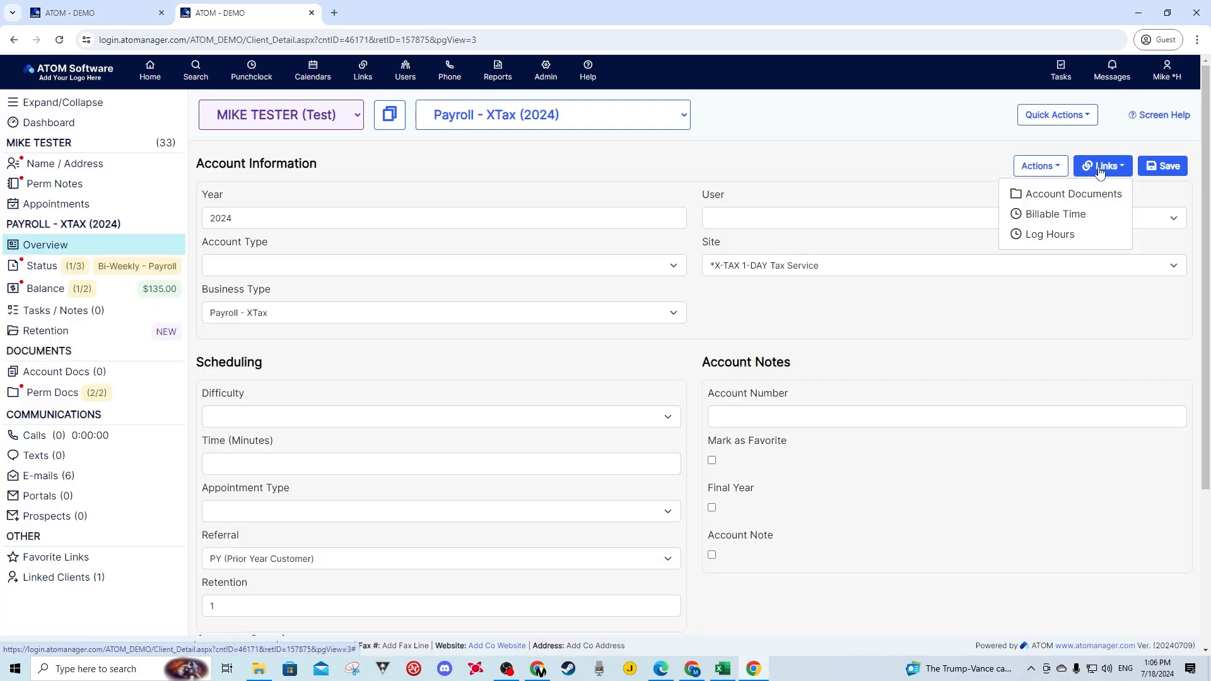
click(1048, 214)
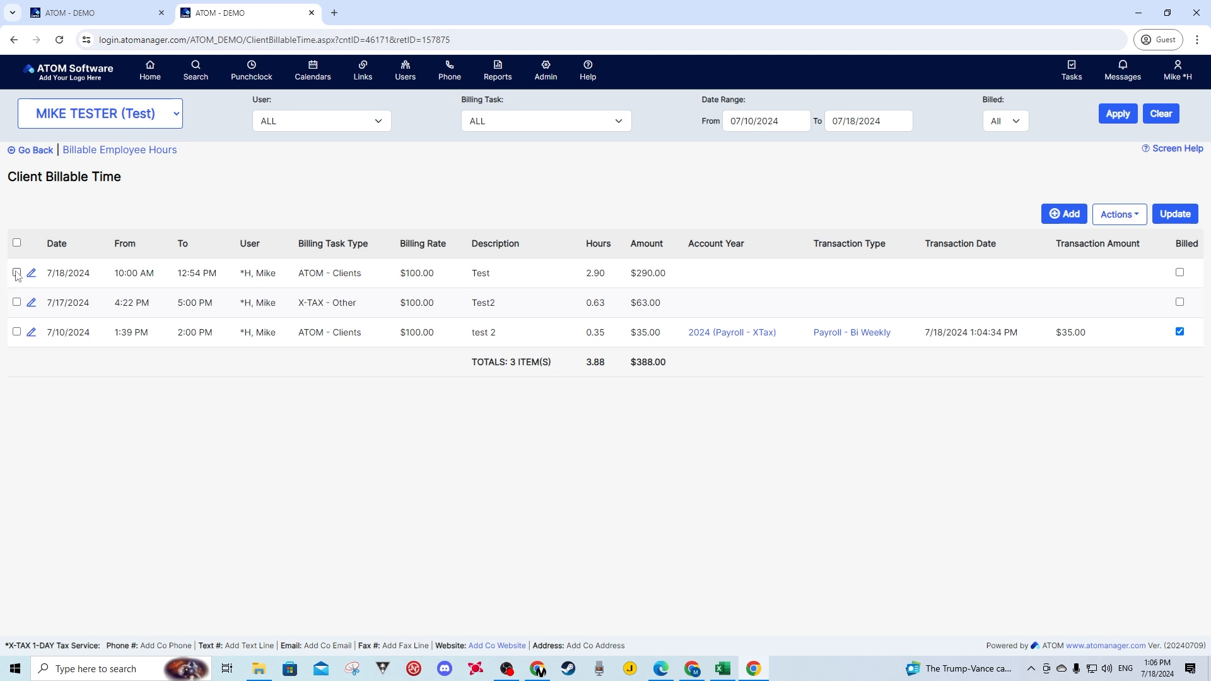
- Create a lump sum transaction from the 7/18/2024 and 7/17/2024 entries under 2024 (Payroll - XTax) with transaction type Fed W/H EFTP - Bi Weekly
click(17, 273)
click(17, 302)
click(1052, 222)
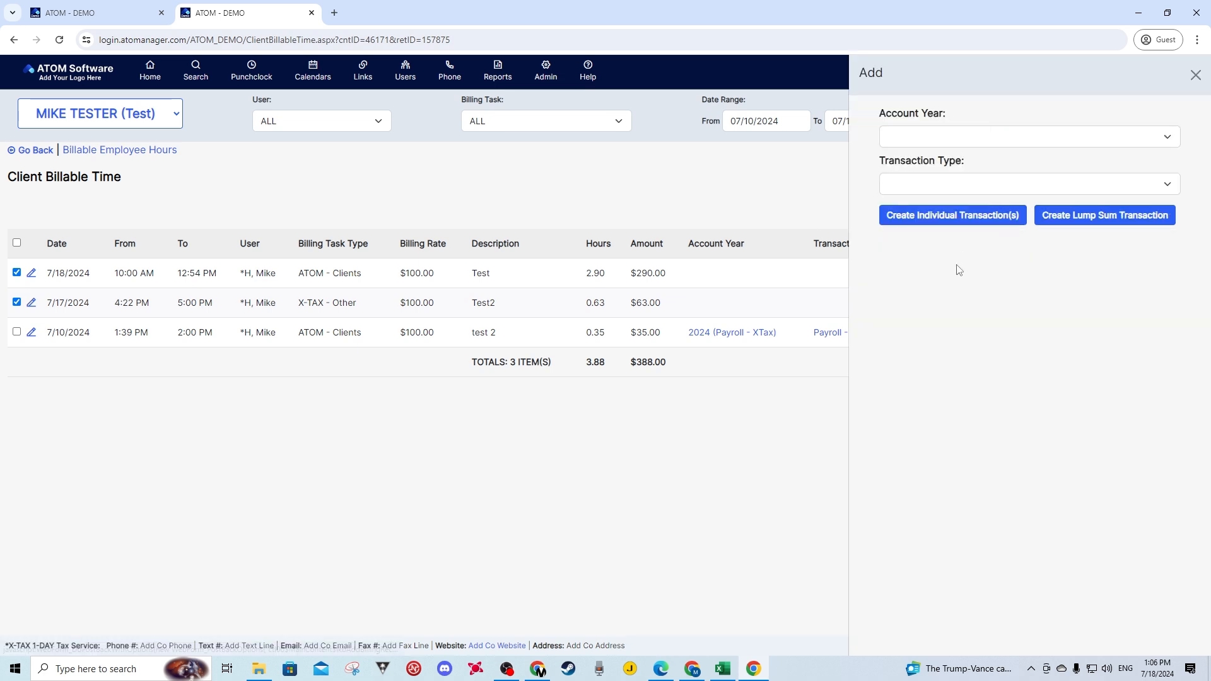
click(931, 135)
click(925, 177)
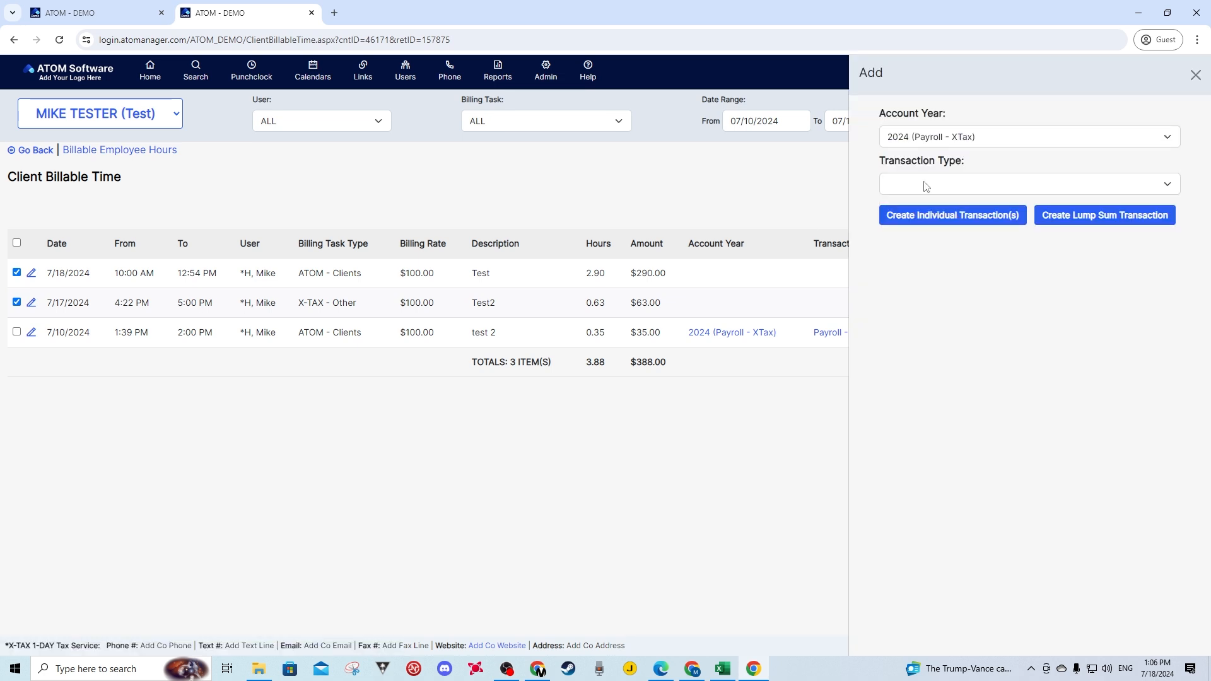
click(924, 184)
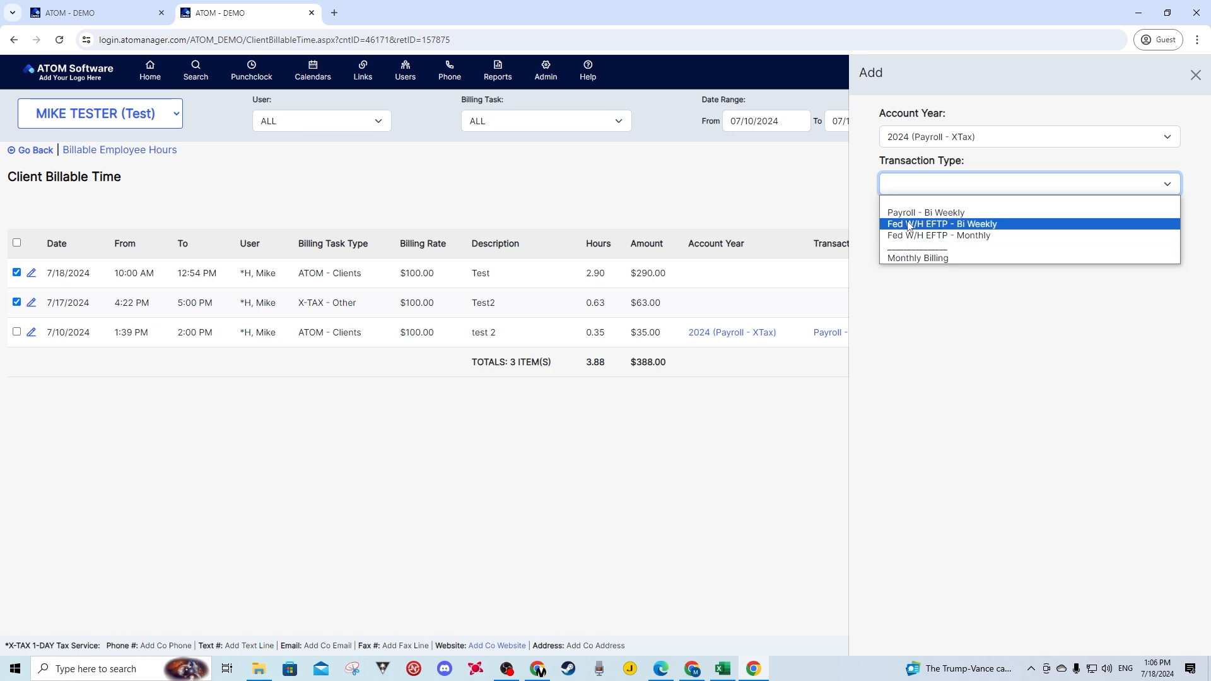
click(944, 225)
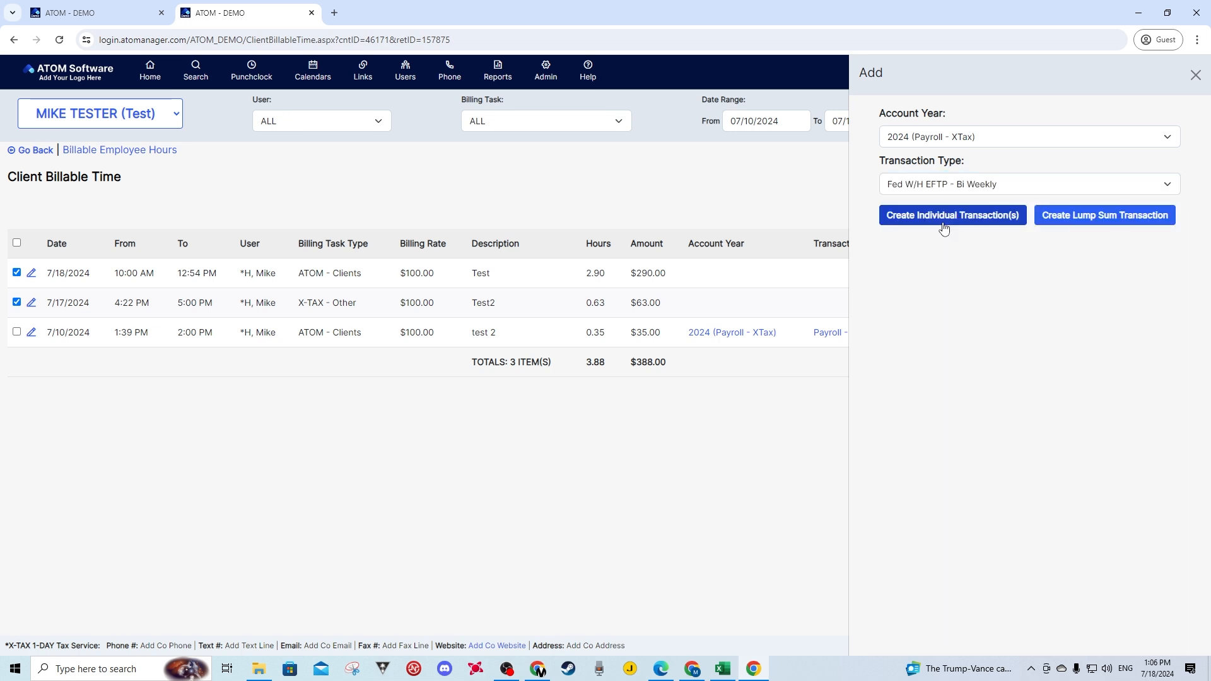
click(1094, 216)
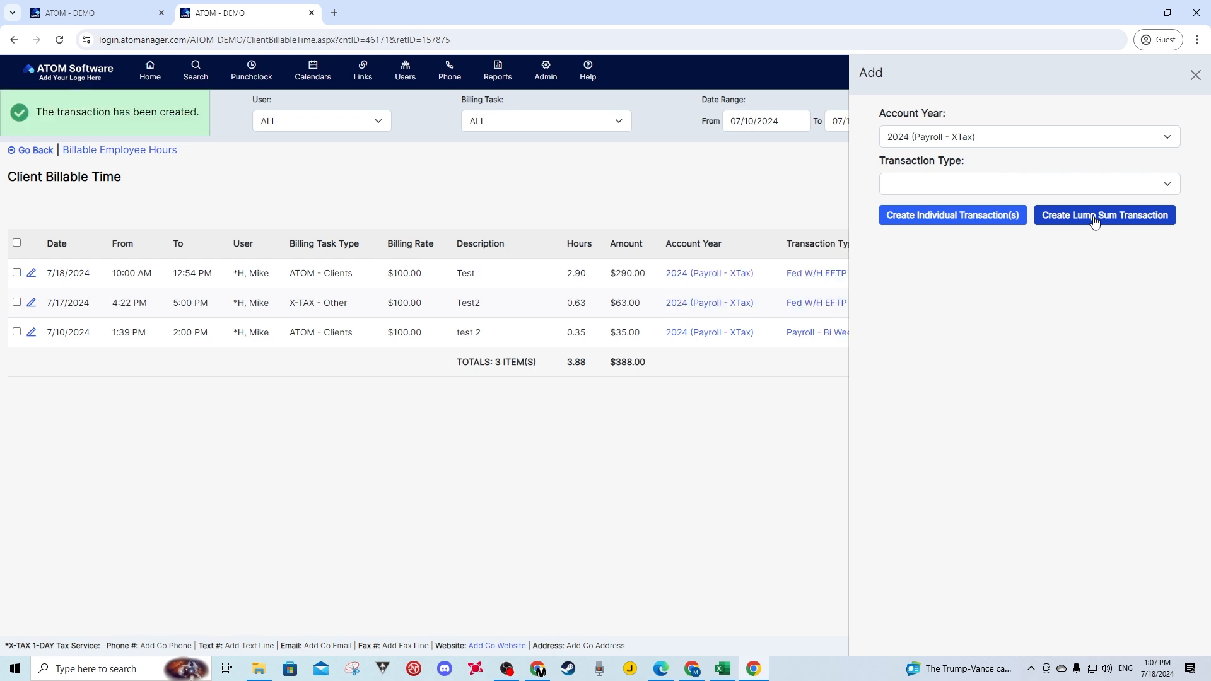
click(1195, 75)
- Go back to the account's Balance and check the Fed W/H EFTP - Bi Weekly transaction's type, fee and date range in the notes
click(27, 148)
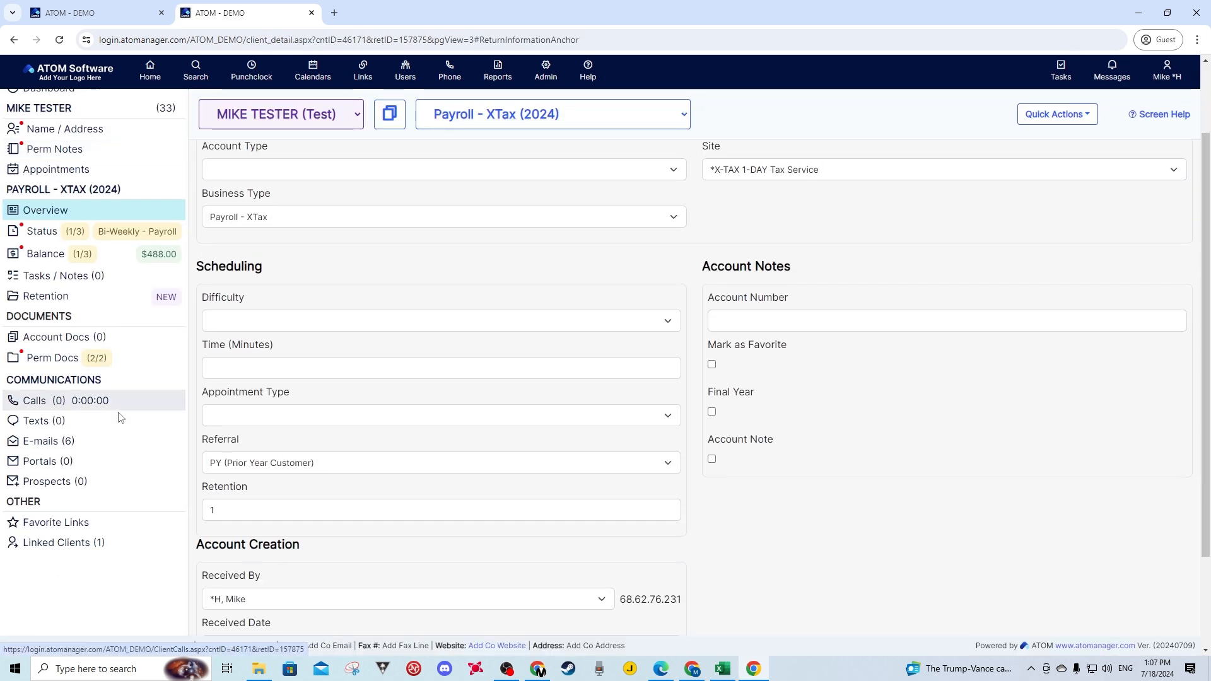
click(48, 256)
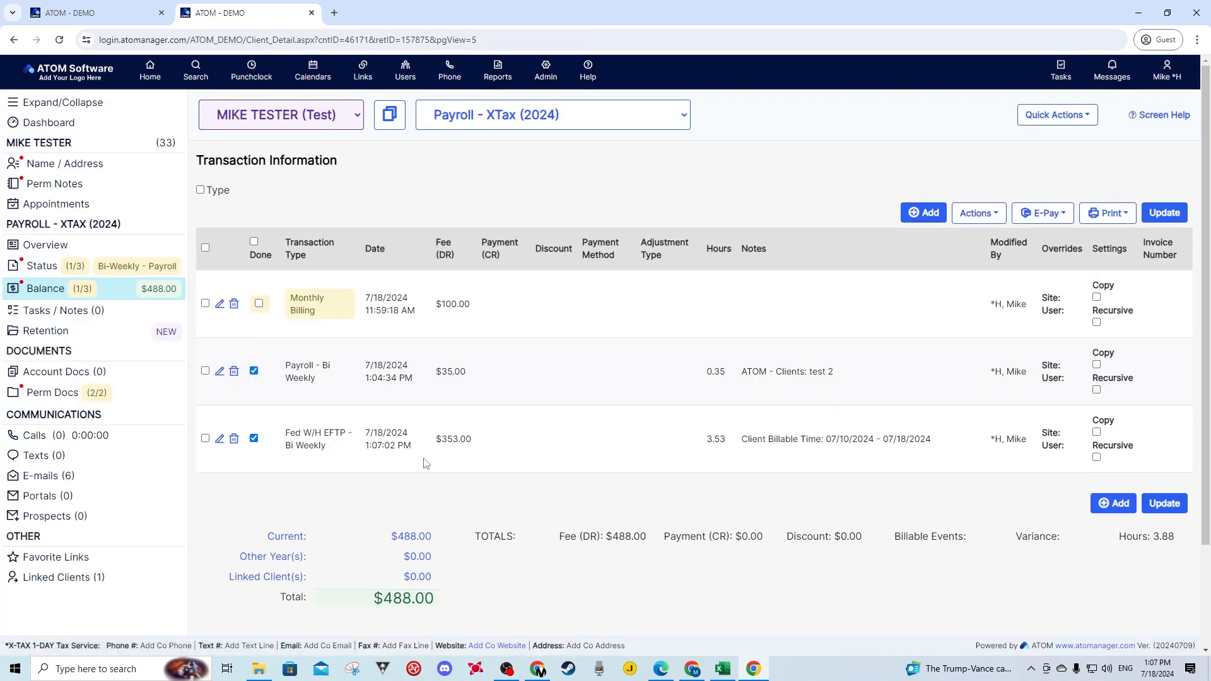
drag(287, 431, 329, 447)
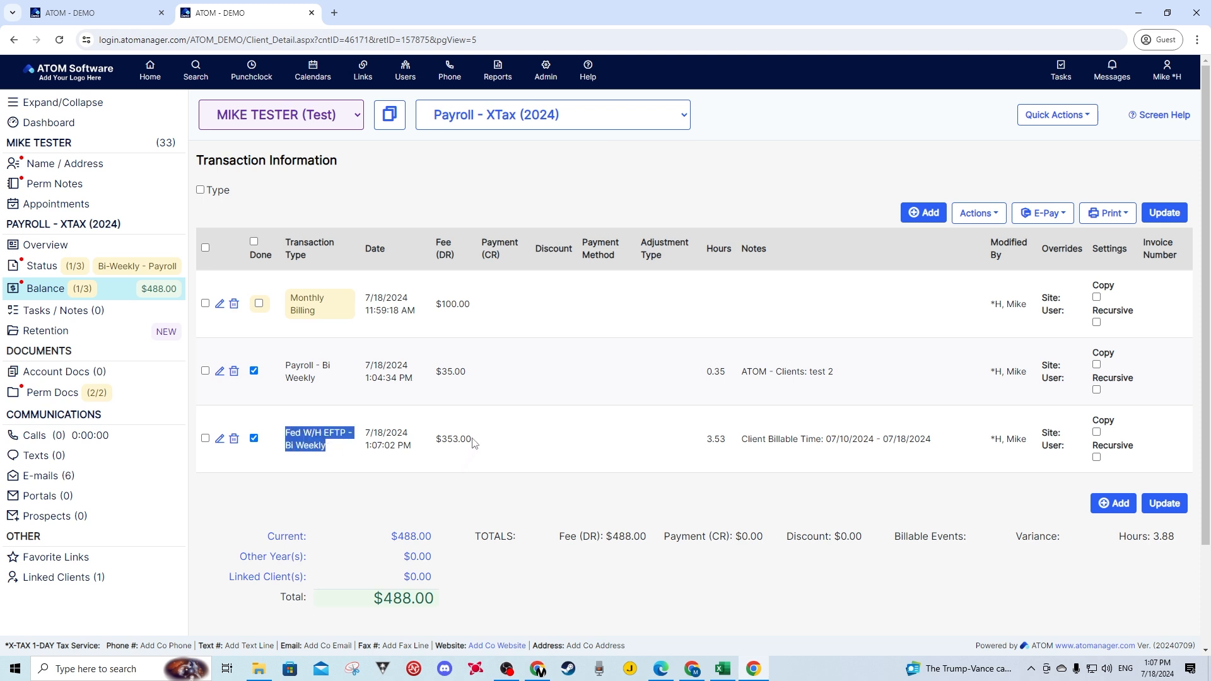
drag(472, 439, 444, 439)
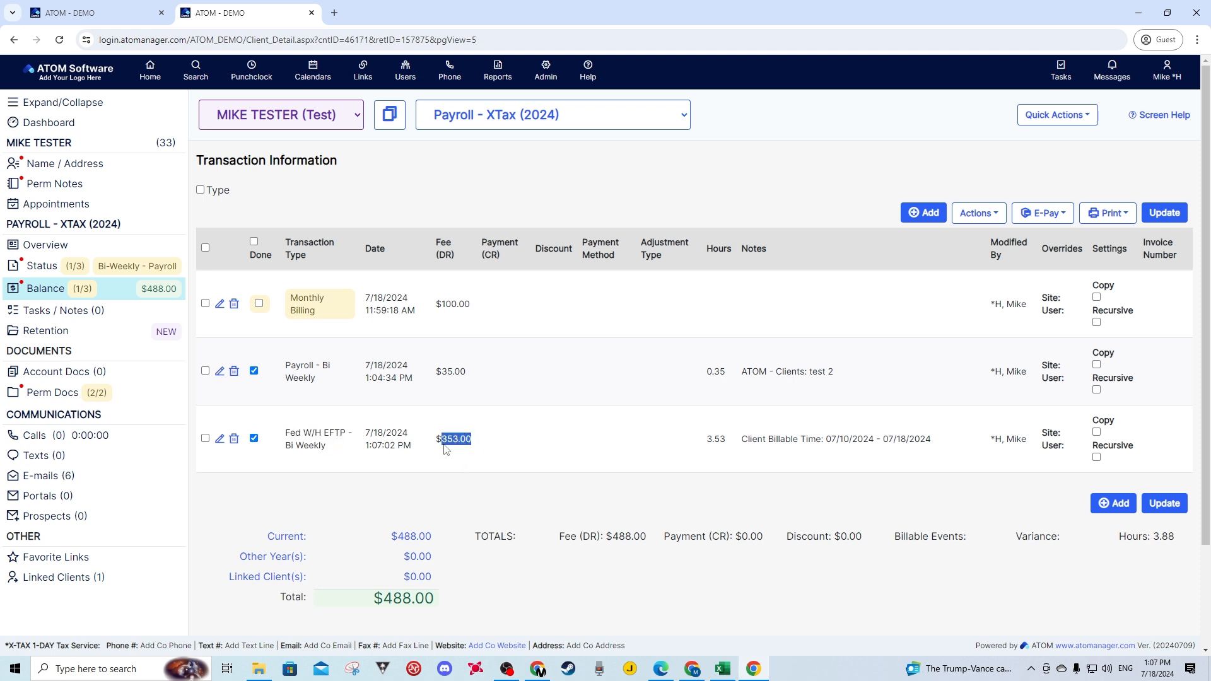
click(440, 444)
drag(467, 443, 447, 444)
drag(824, 440, 927, 440)
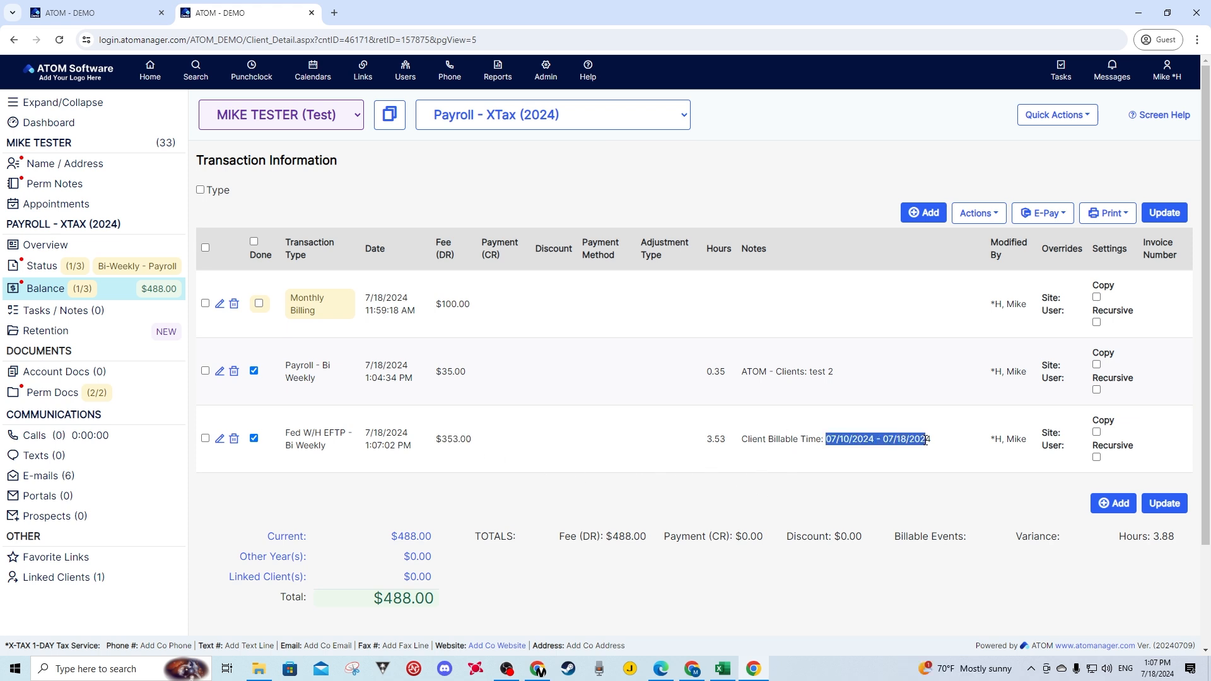
click(818, 468)
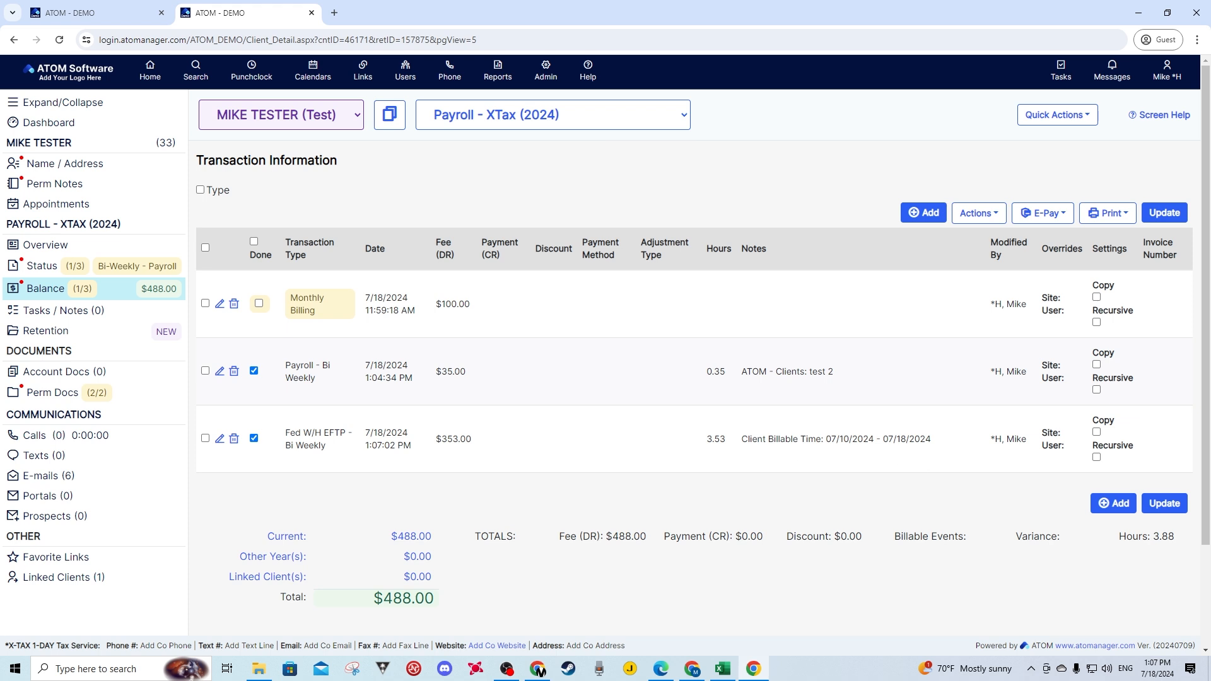